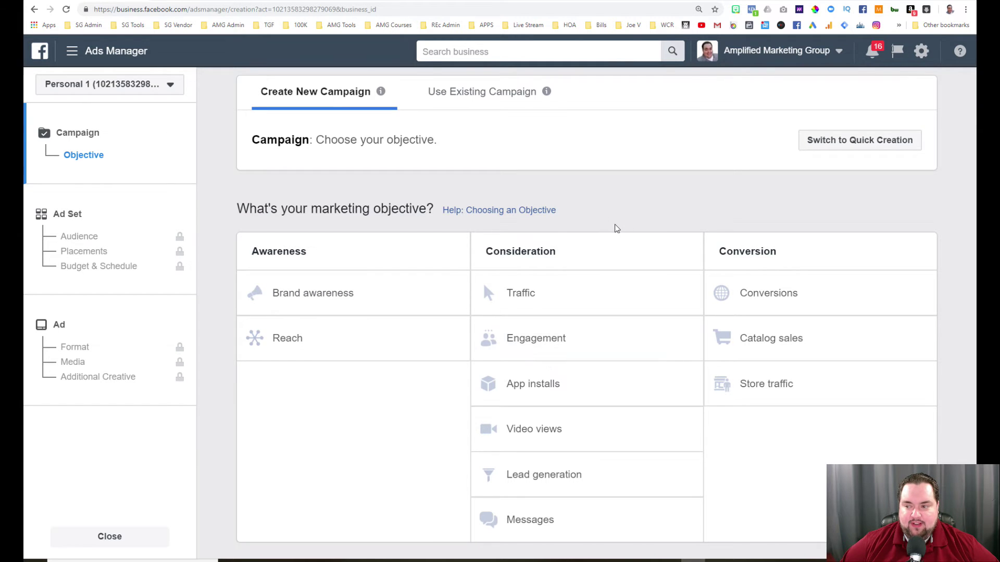
Choose the Engagement objective, rename the campaign 'test', and continue to the ad set.
click(530, 338)
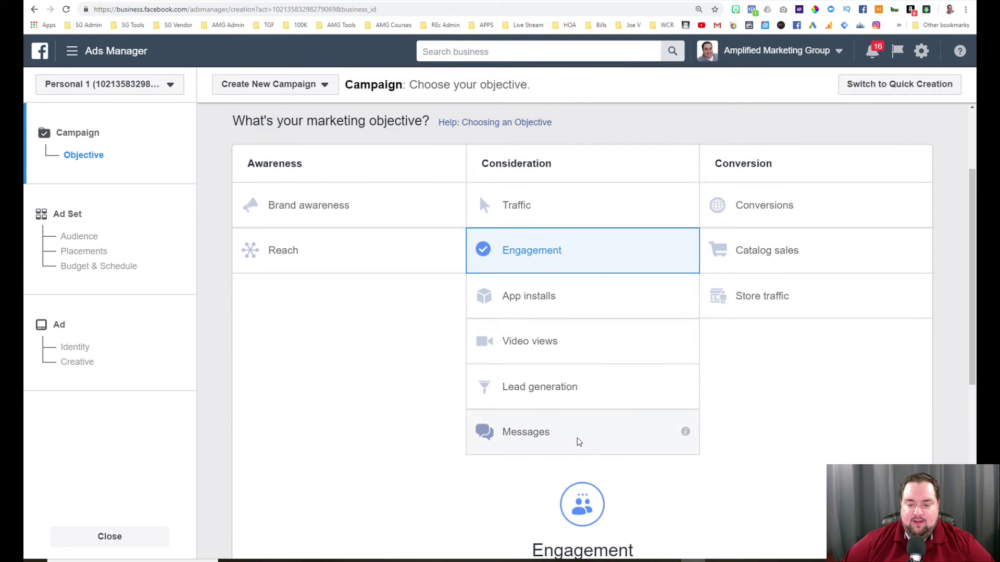
scroll(575, 440, down, 3)
click(583, 500)
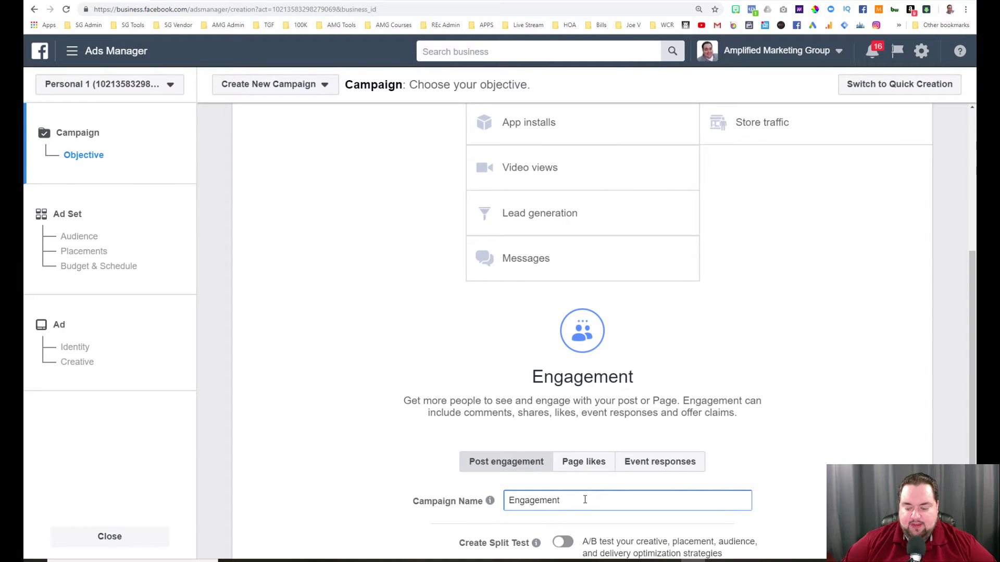
key(BackSpace)
key(BackSpace)
key(BackSpace)
key(BackSpace)
key(BackSpace)
key(BackSpace)
key(BackSpace)
key(BackSpace)
key(BackSpace)
key(BackSpace)
text(test)
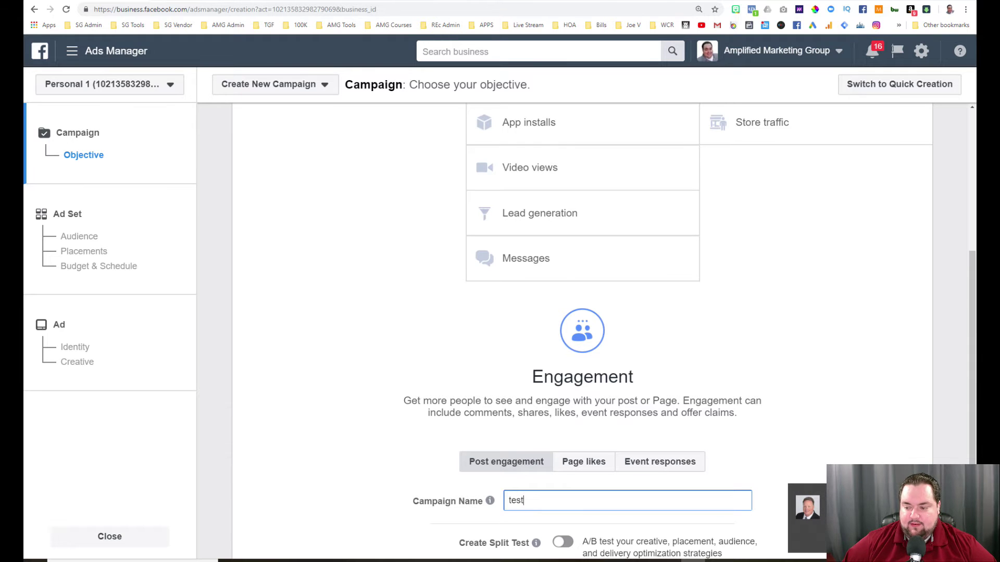
scroll(565, 488, down, 3)
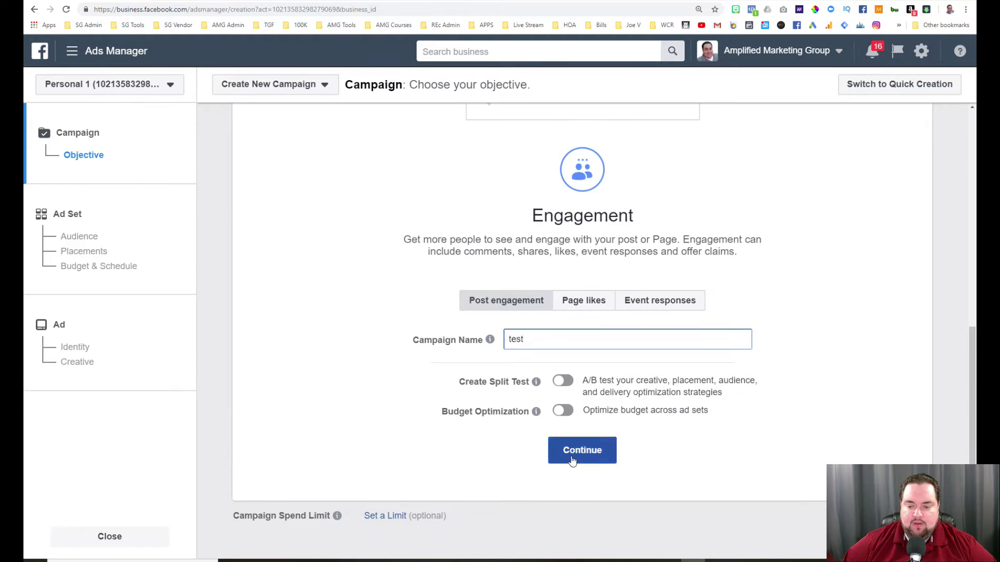
click(582, 450)
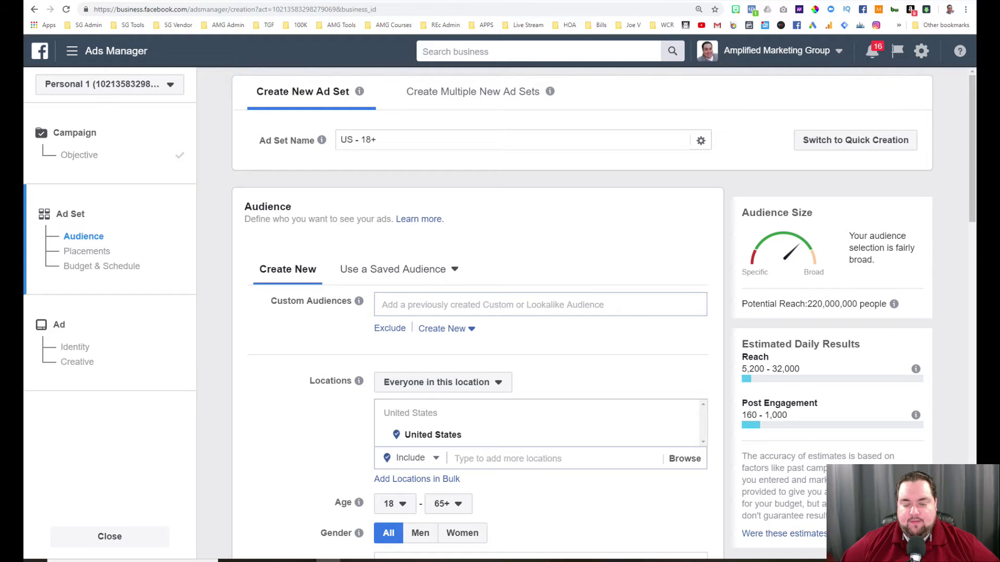
scroll(274, 440, down, 3)
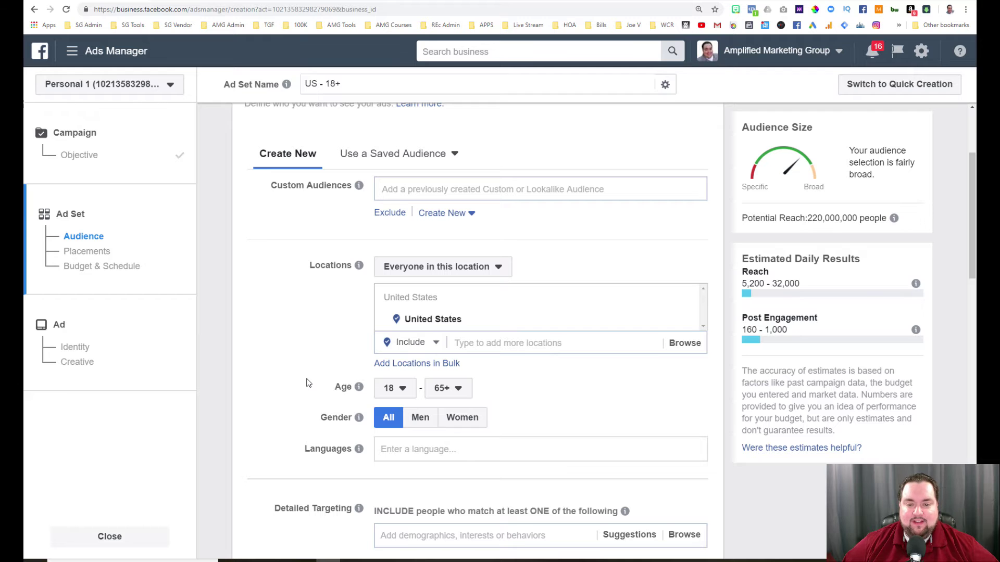
scroll(307, 383, up, 1)
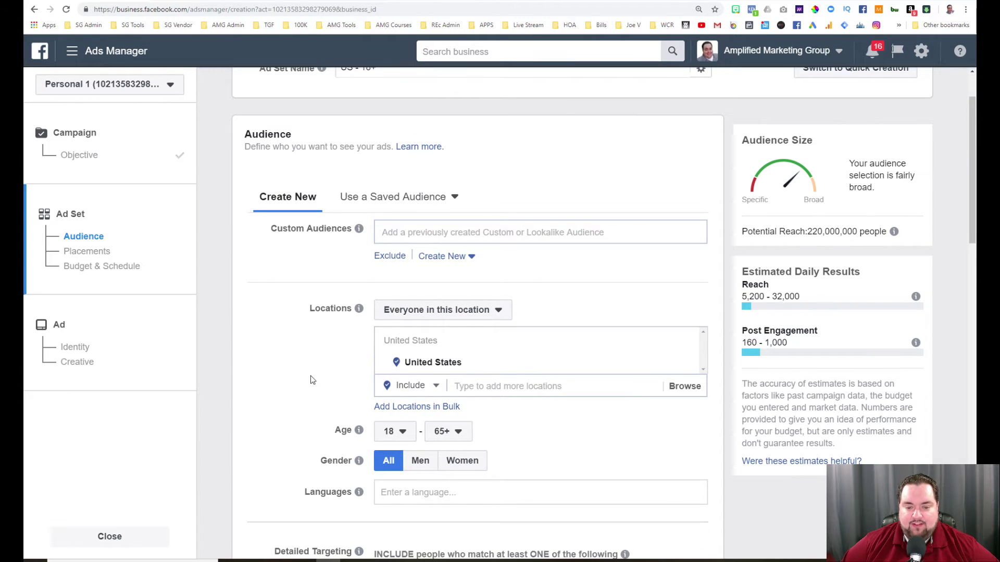
scroll(313, 338, down, 2)
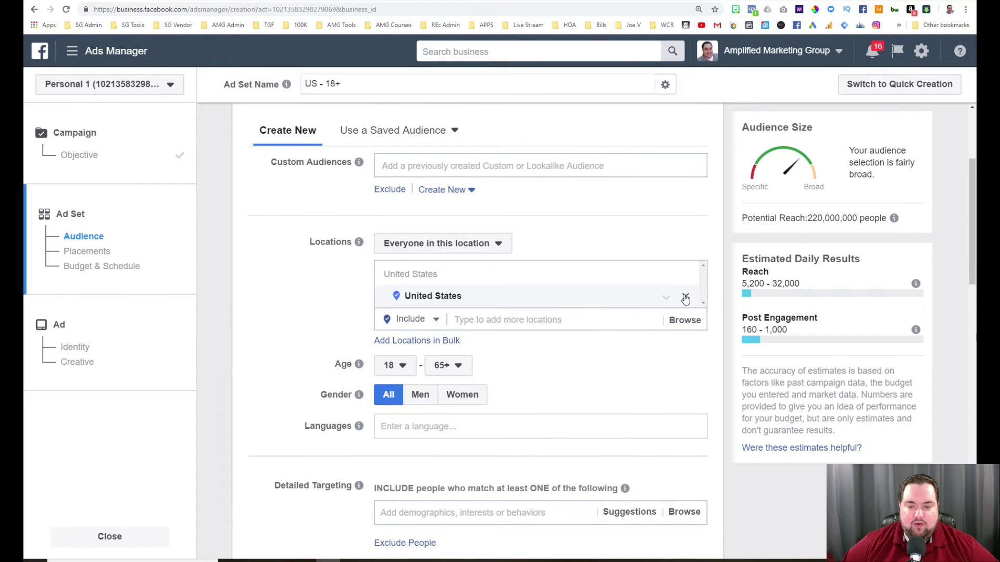
Replace United States with the suggested Florida street address as the only target location (+10 mi).
click(685, 297)
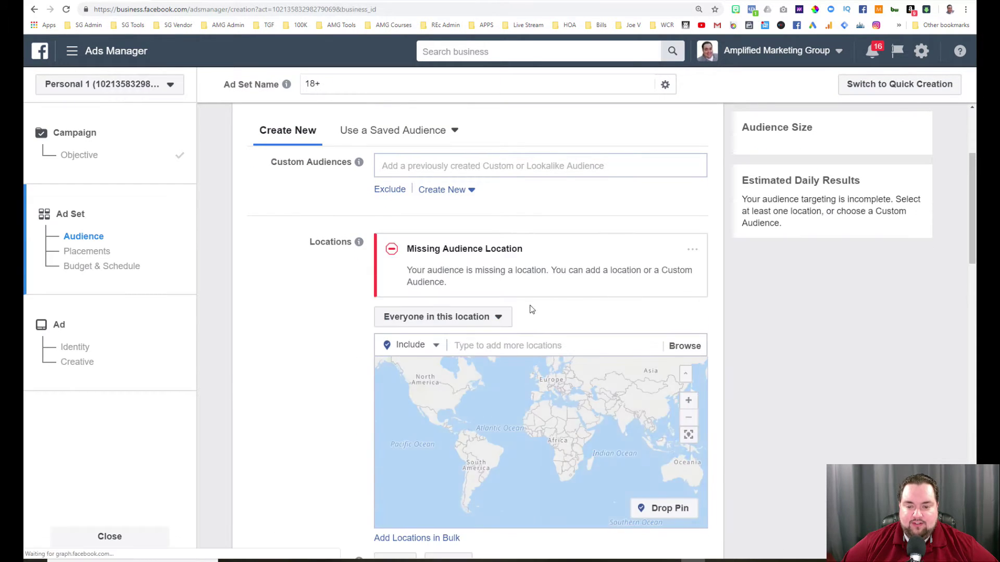
click(468, 343)
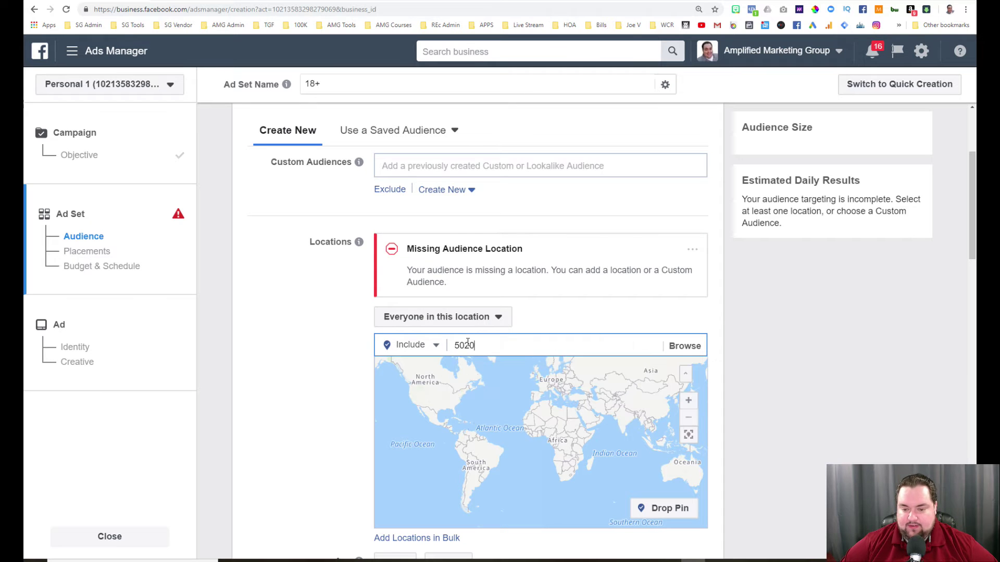
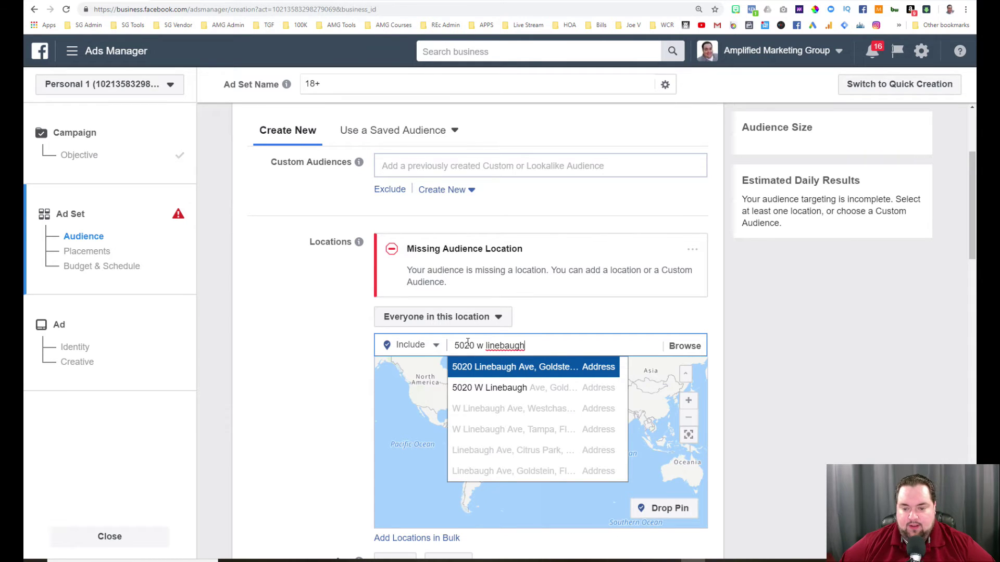
click(509, 370)
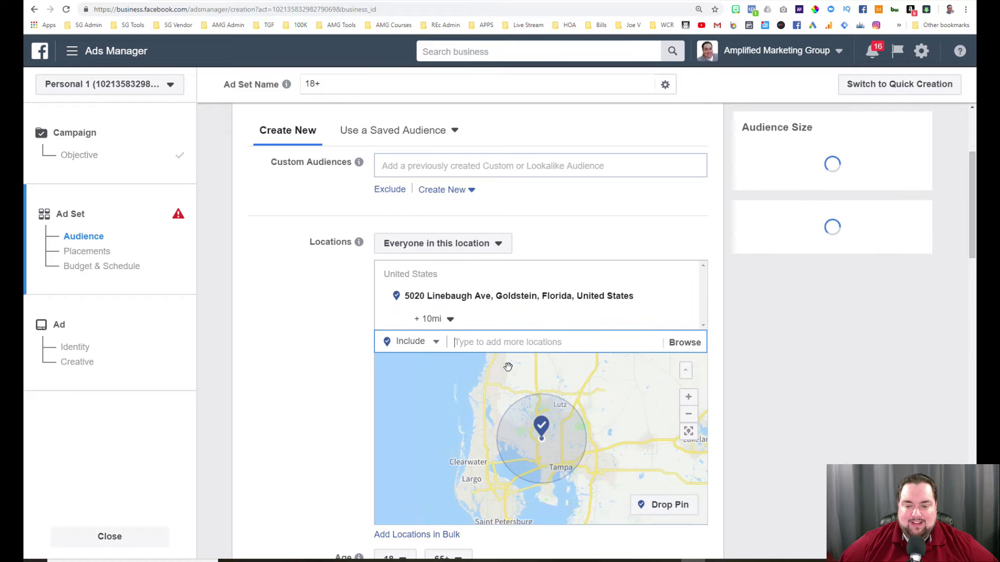
click(308, 319)
scroll(323, 327, down, 2)
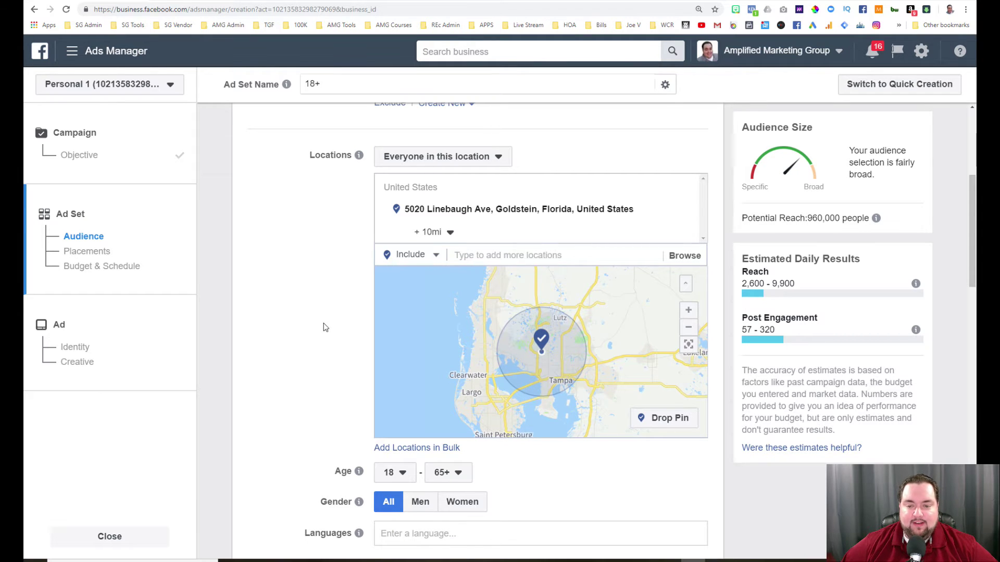
Drag the address radius slider to 27 mi, lifting potential reach to 2,300,000.
click(450, 234)
drag(430, 256, 425, 256)
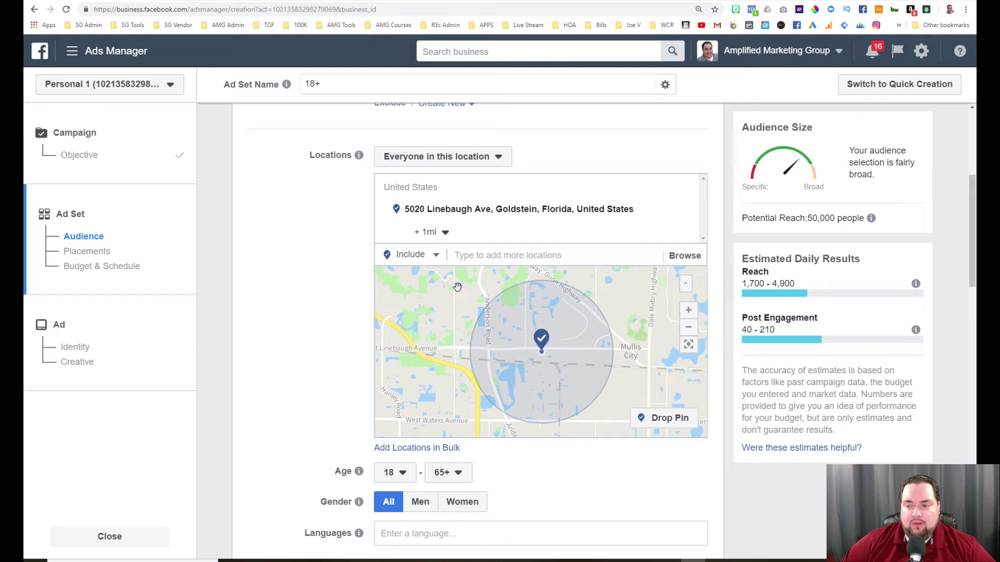
click(445, 233)
drag(419, 256, 443, 259)
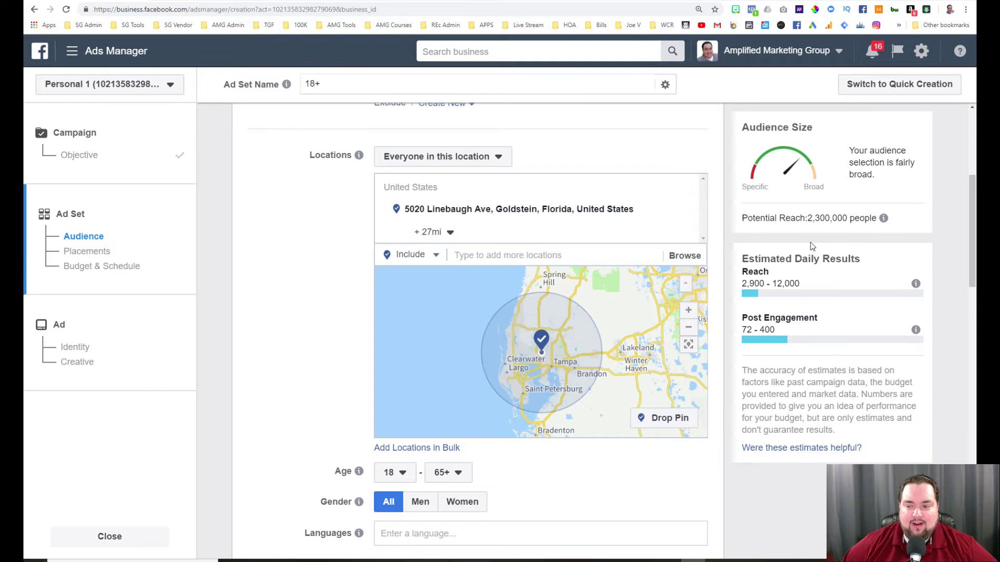
Reduce the Florida address radius from 27 to 5 mi, dropping potential reach to 510,000.
drag(806, 219, 852, 219)
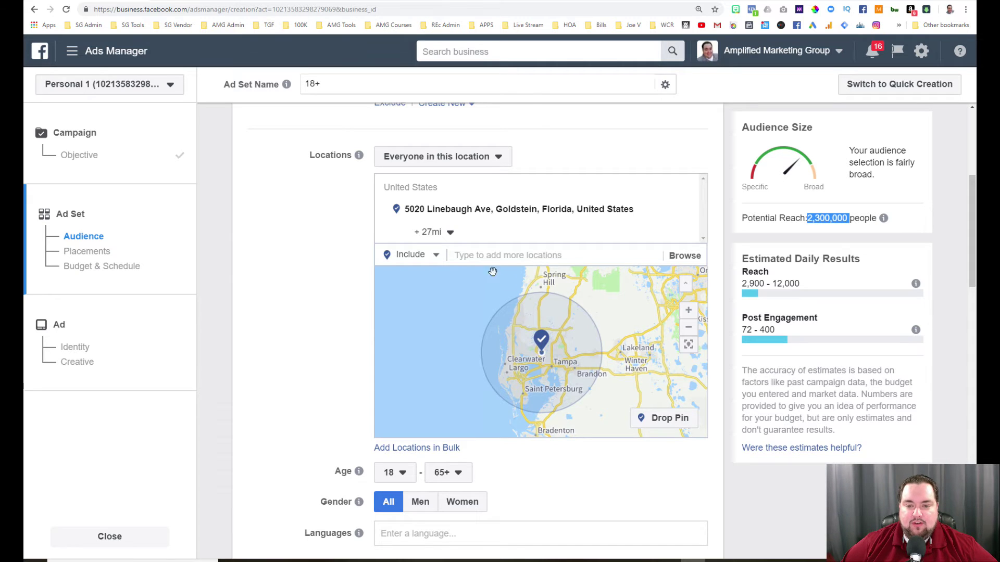
click(451, 237)
drag(441, 256, 433, 259)
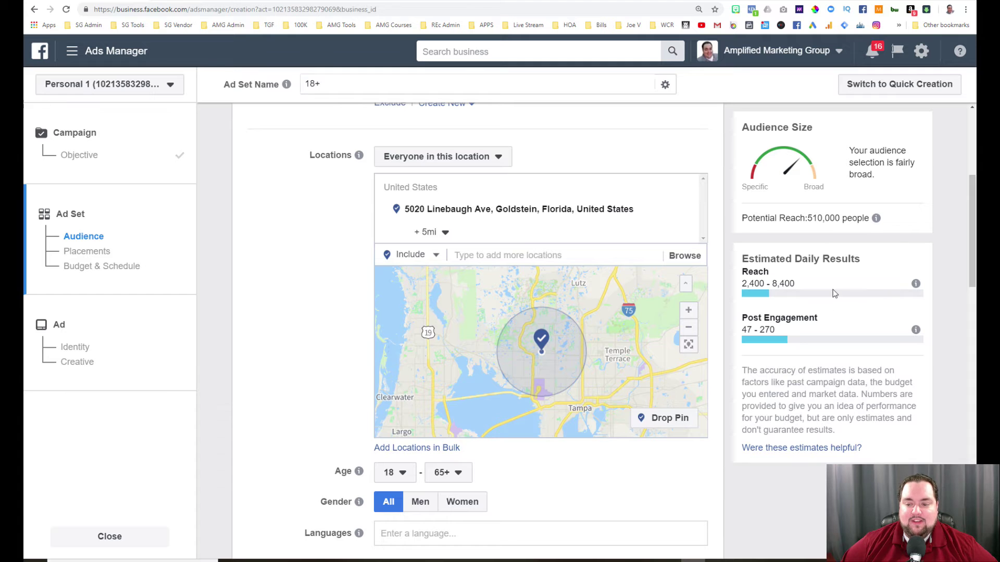
scroll(335, 247, down, 15)
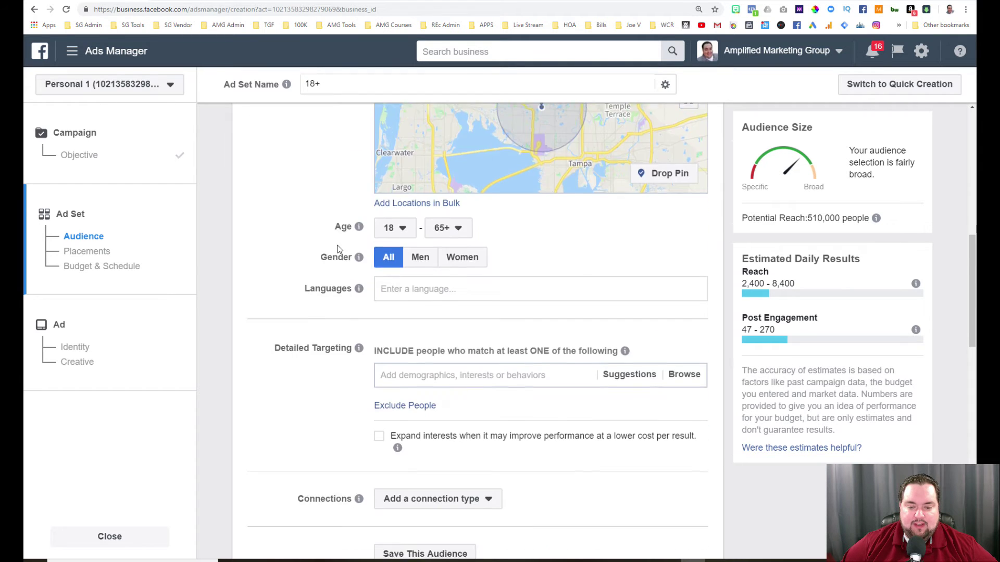
Change the Daily Budget from $10.00 to $100.00, giving a $700.00 weekly spend.
scroll(335, 250, down, 2)
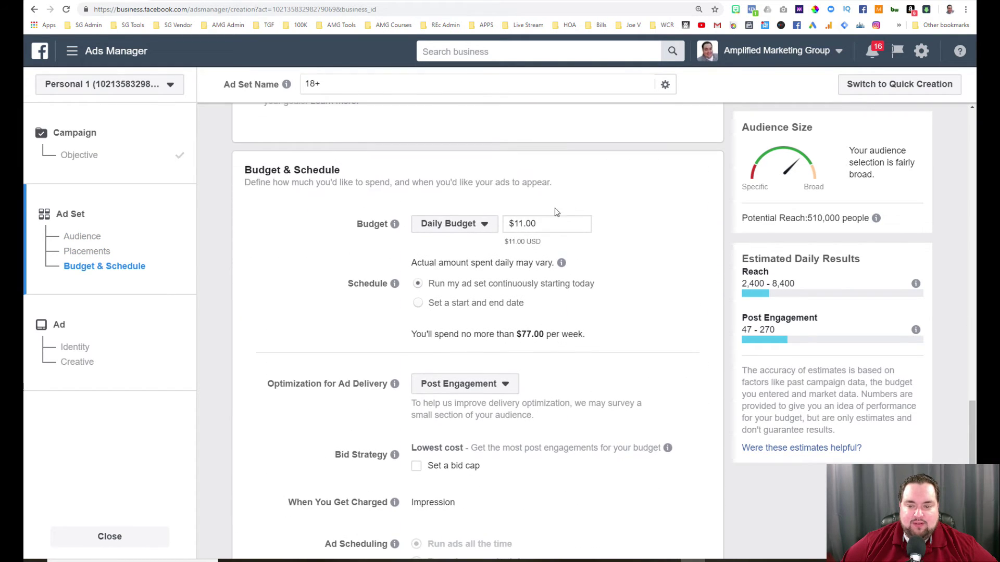
click(523, 224)
key(BackSpace)
click(626, 208)
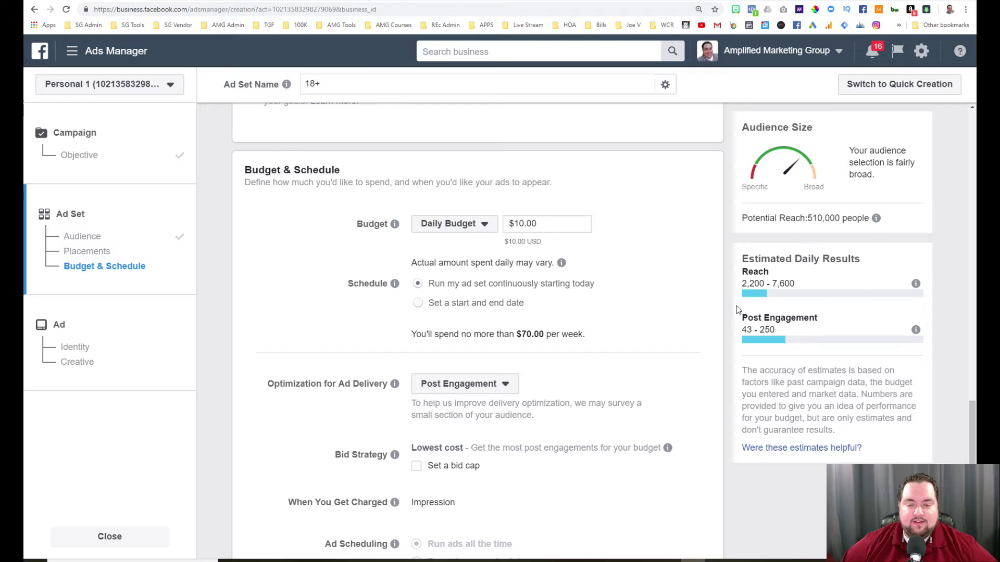
click(523, 223)
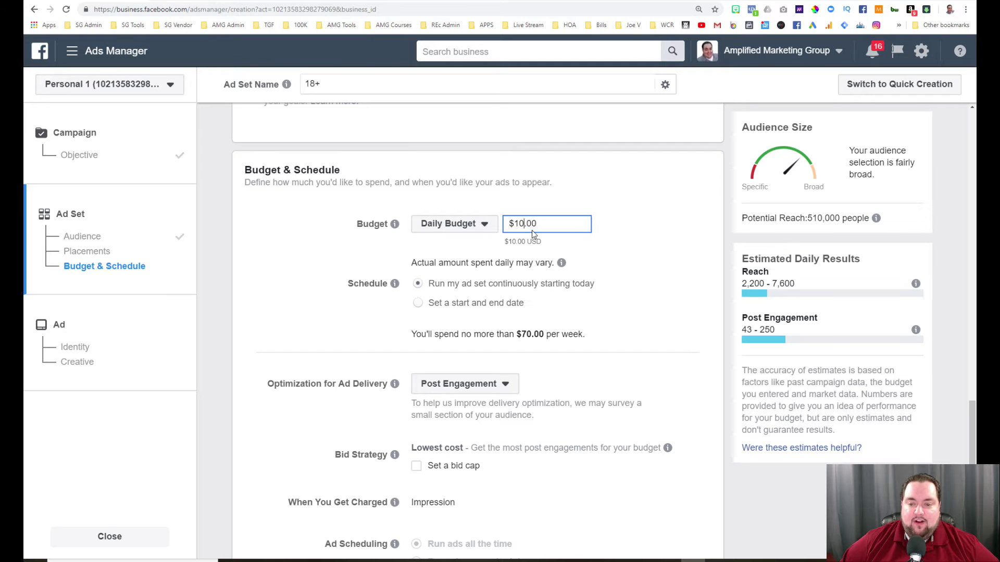
click(597, 220)
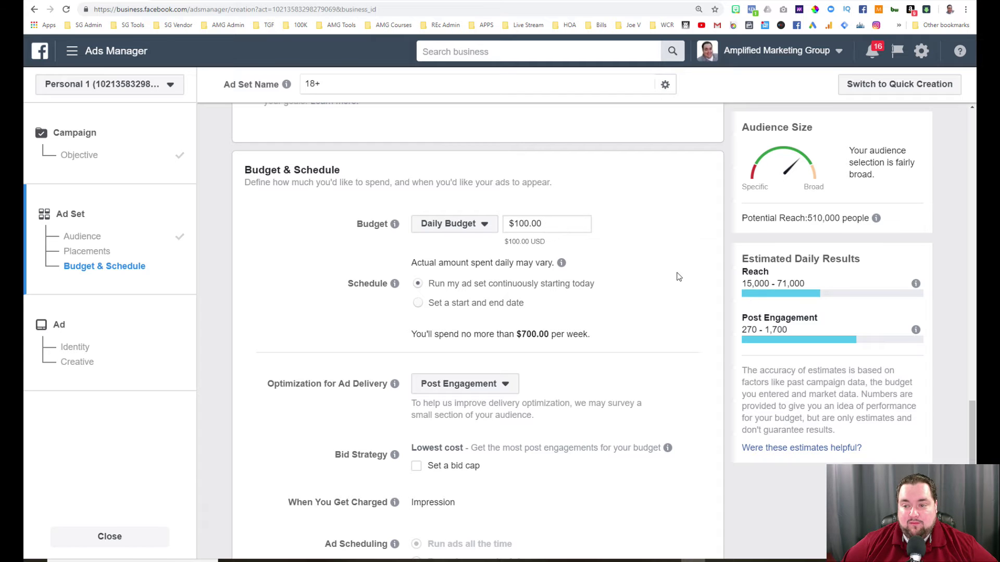
scroll(679, 277, up, 15)
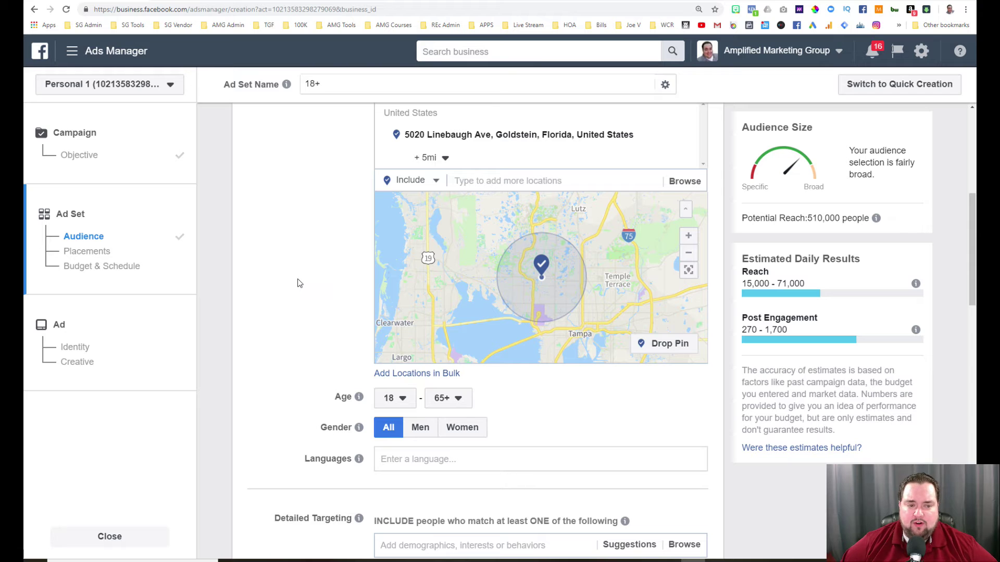
scroll(298, 279, up, 1)
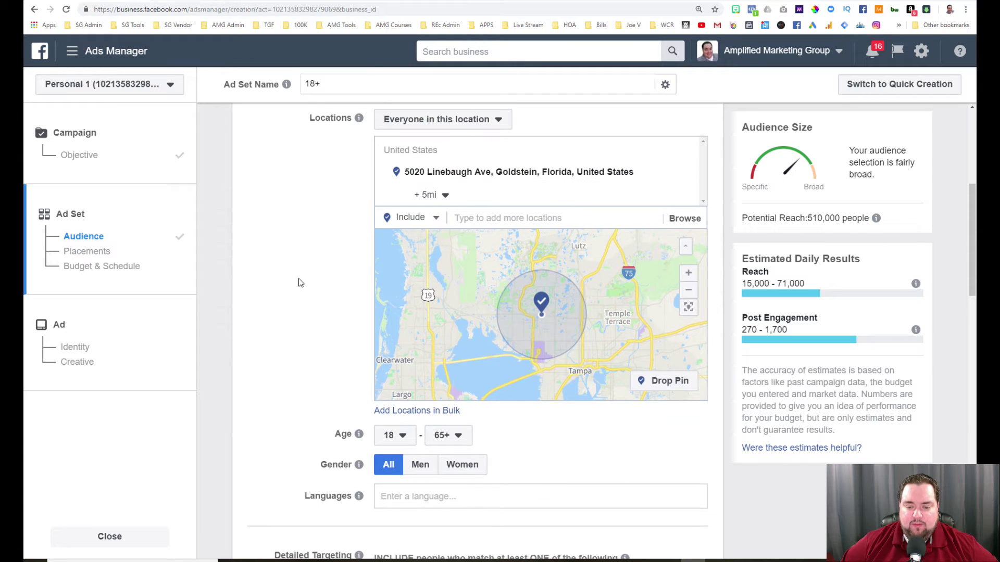
scroll(306, 313, down, 3)
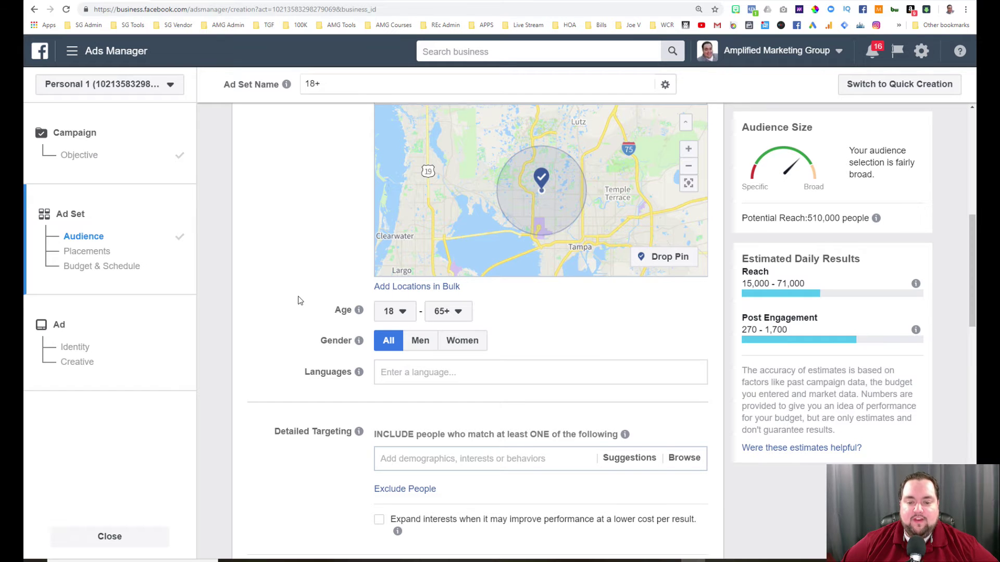
scroll(298, 300, down, 2)
scroll(401, 195, down, 1)
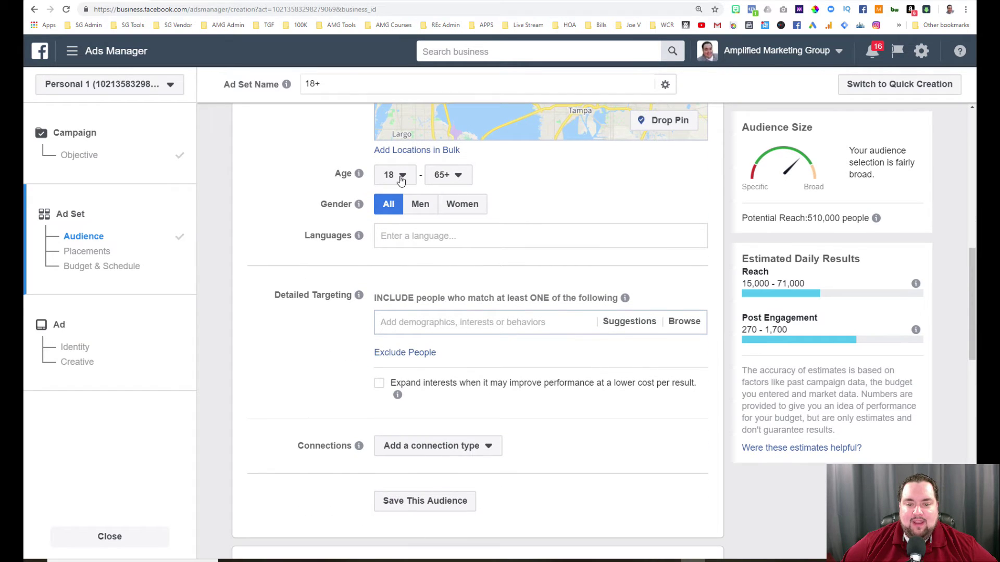
click(392, 176)
click(391, 175)
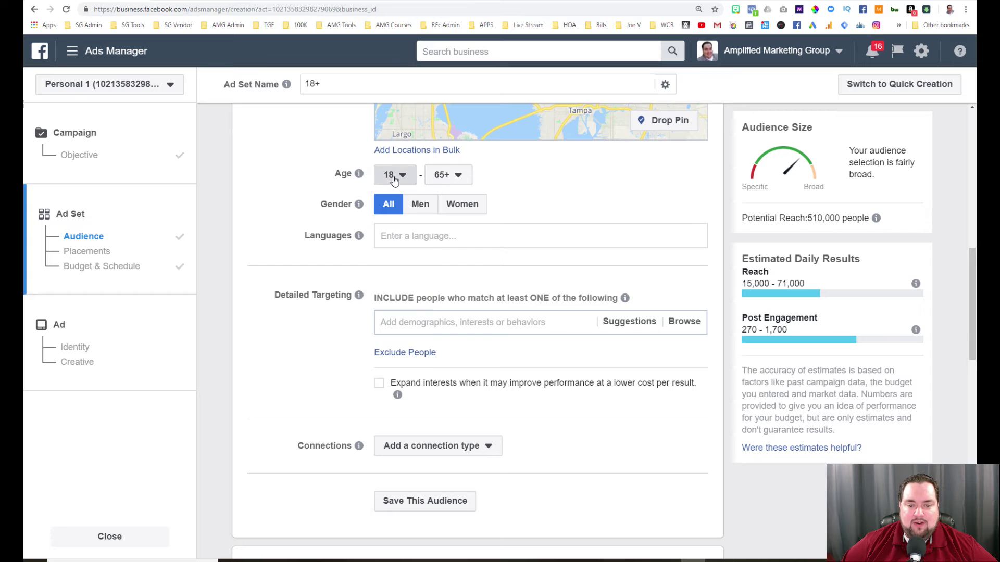
click(382, 235)
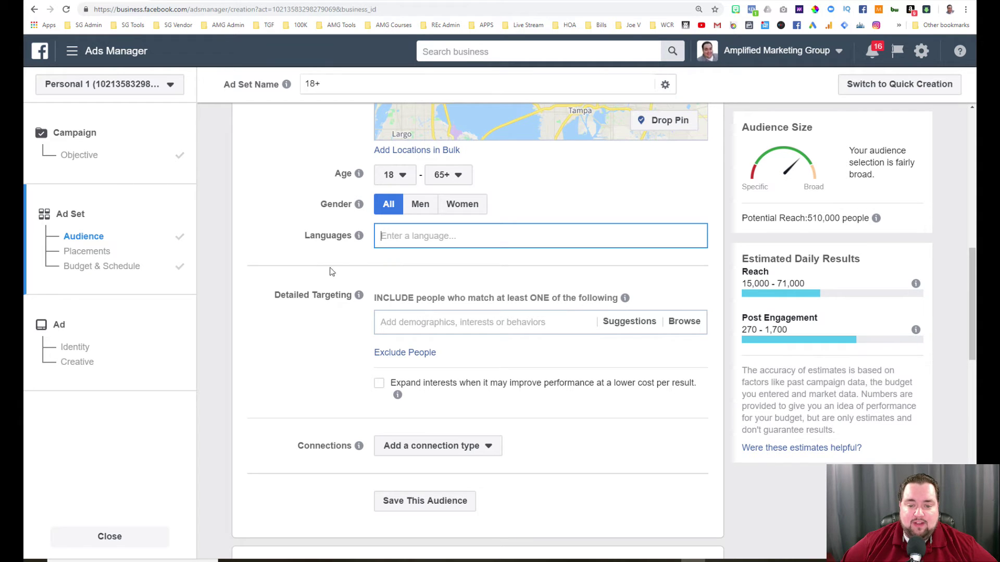
scroll(319, 286, down, 1)
scroll(333, 271, down, 2)
click(411, 211)
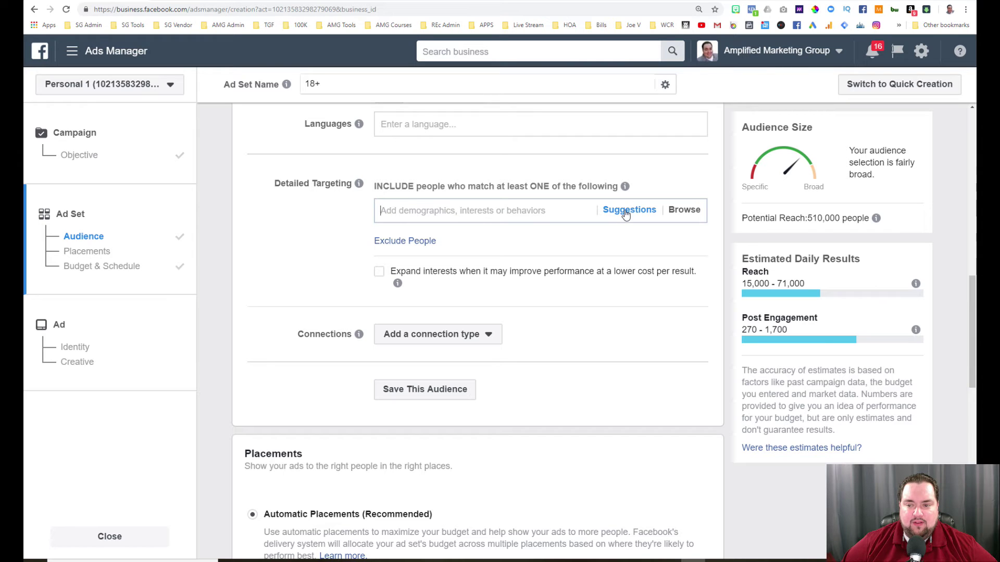
click(683, 211)
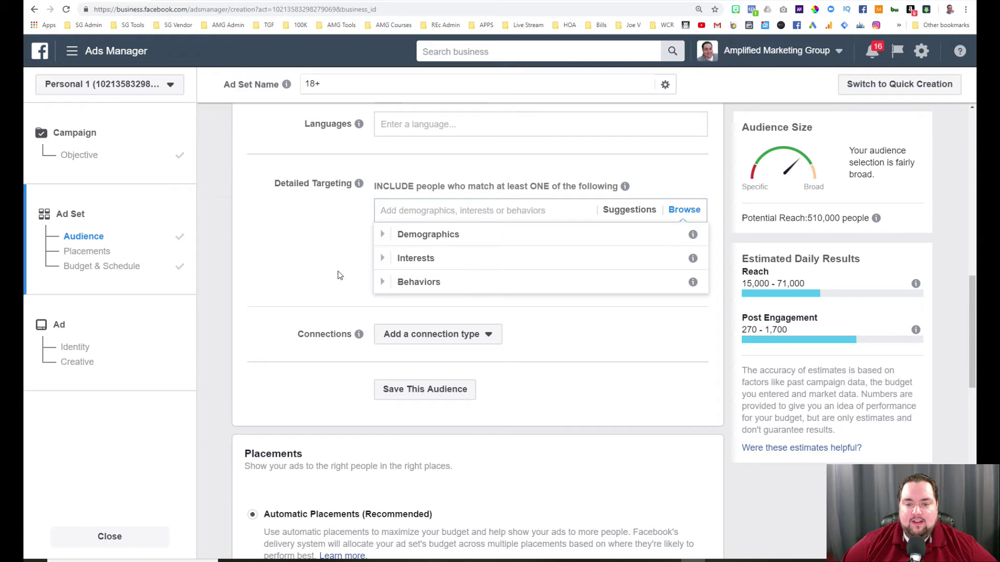
click(383, 235)
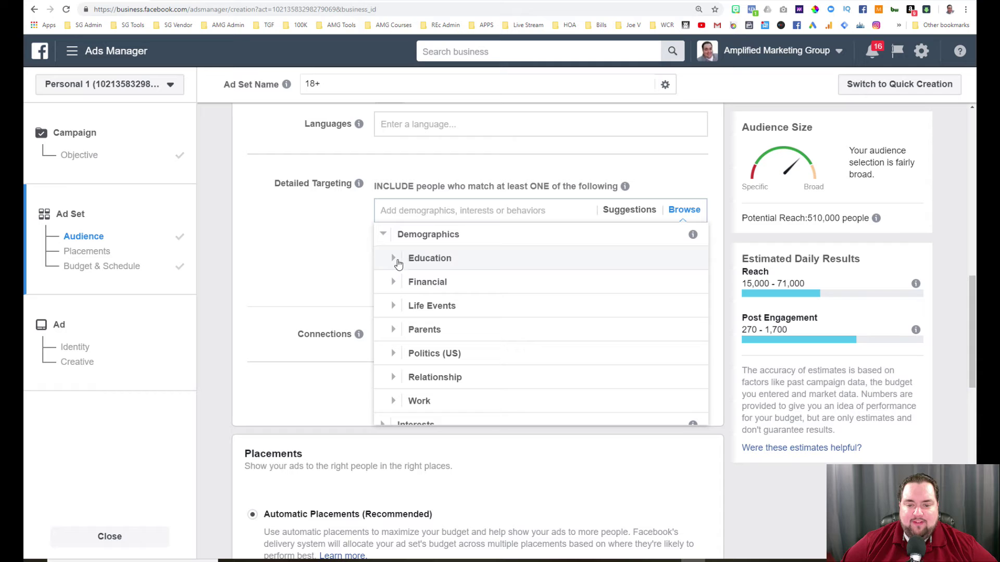
click(393, 307)
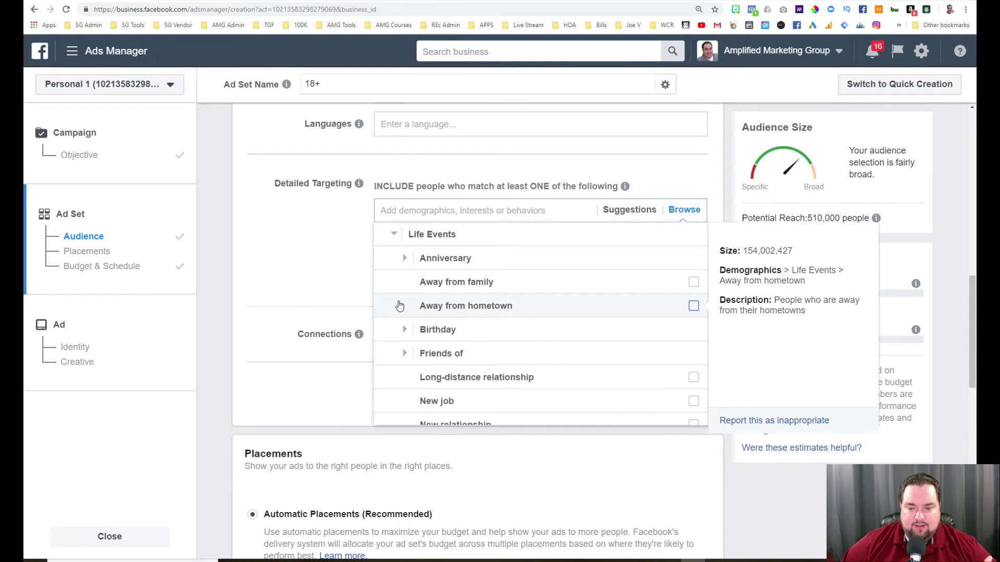
click(393, 235)
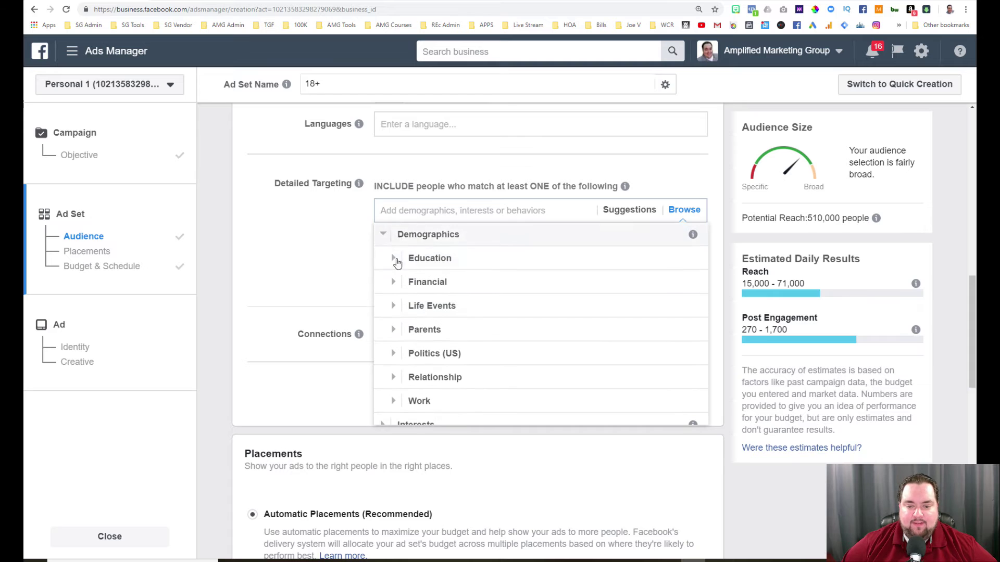
scroll(397, 361, down, 2)
scroll(399, 347, up, 2)
click(398, 293)
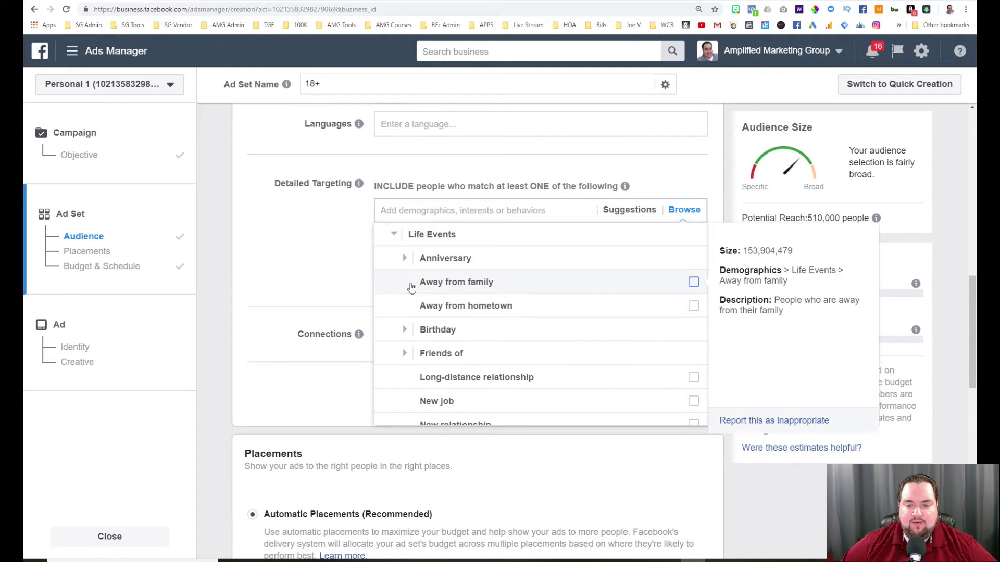
click(408, 328)
scroll(408, 333, down, 2)
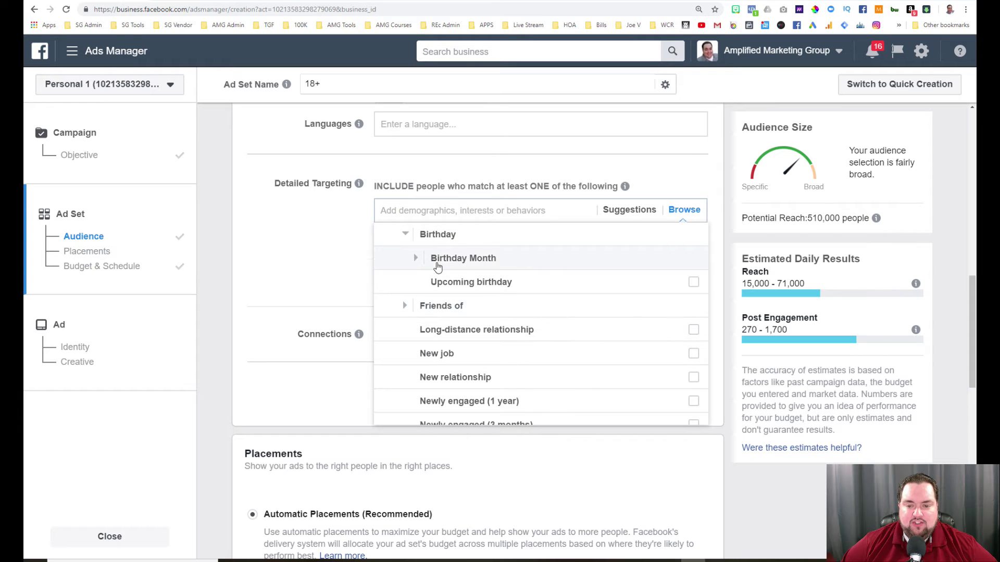
mouse_move(467, 282)
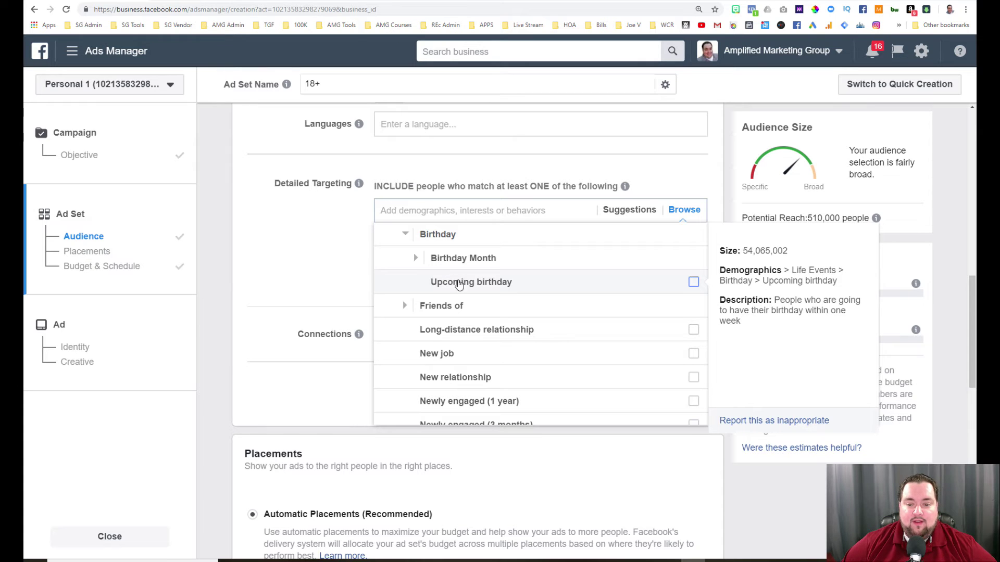
click(693, 281)
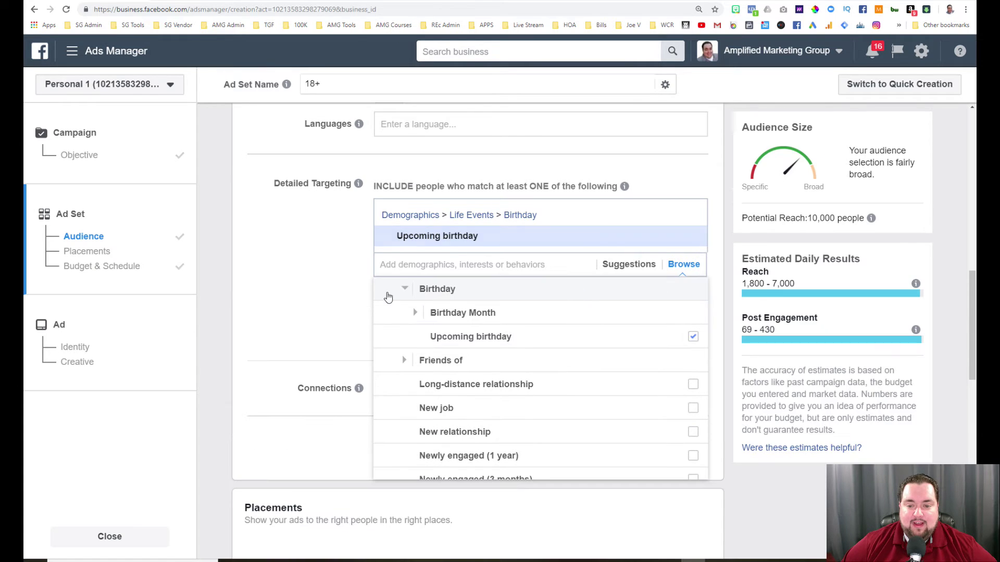
click(300, 283)
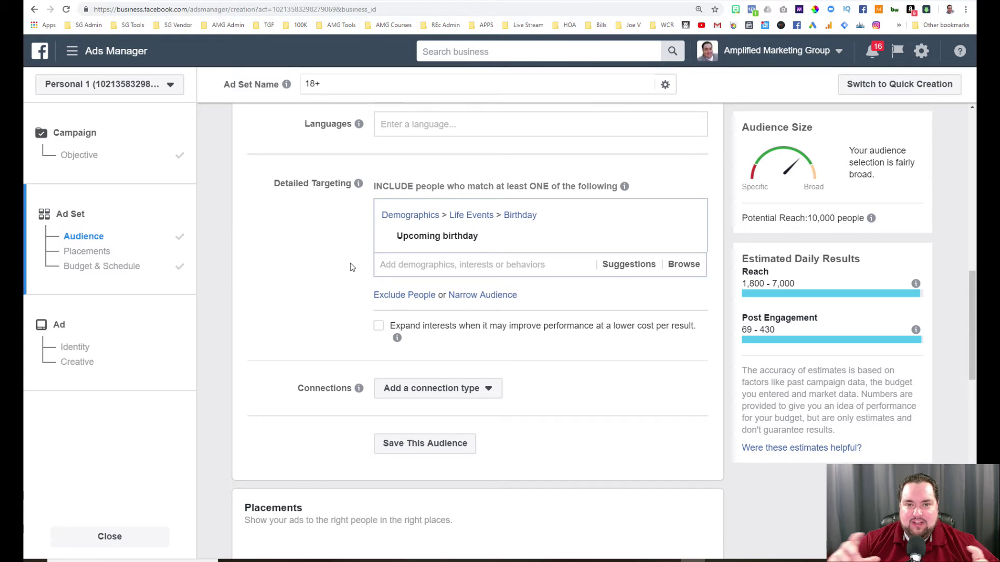
scroll(351, 267, down, 2)
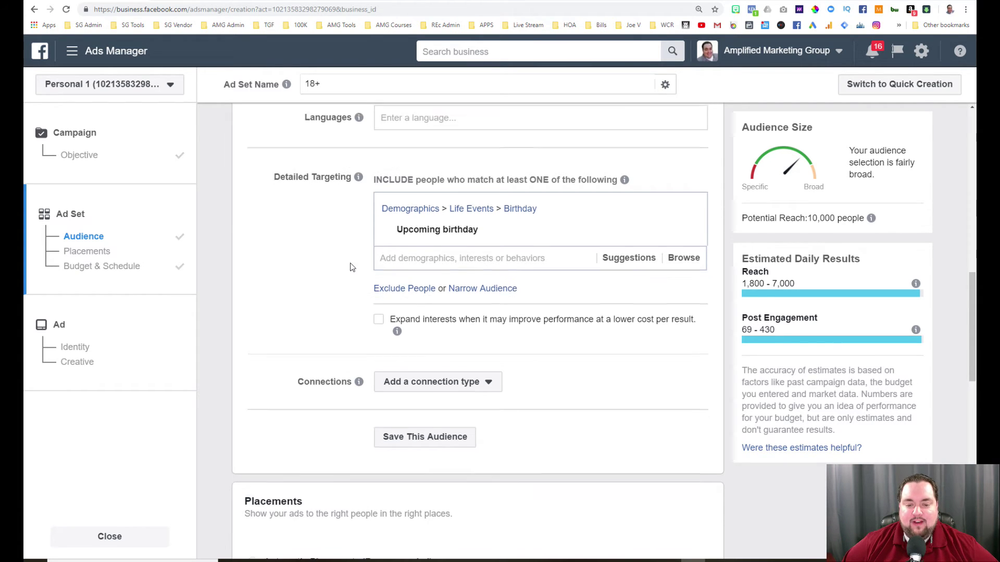
scroll(423, 241, up, 2)
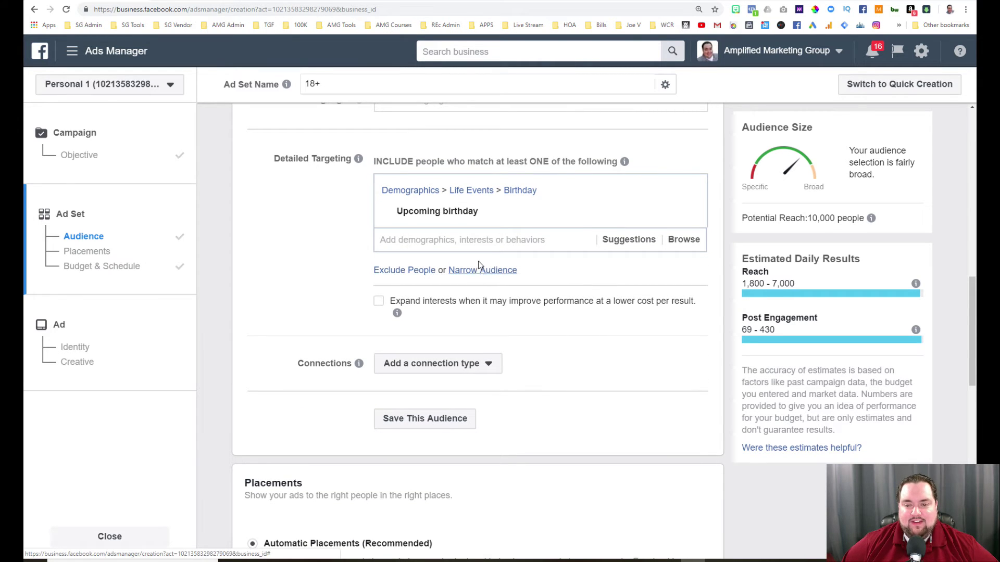
click(687, 211)
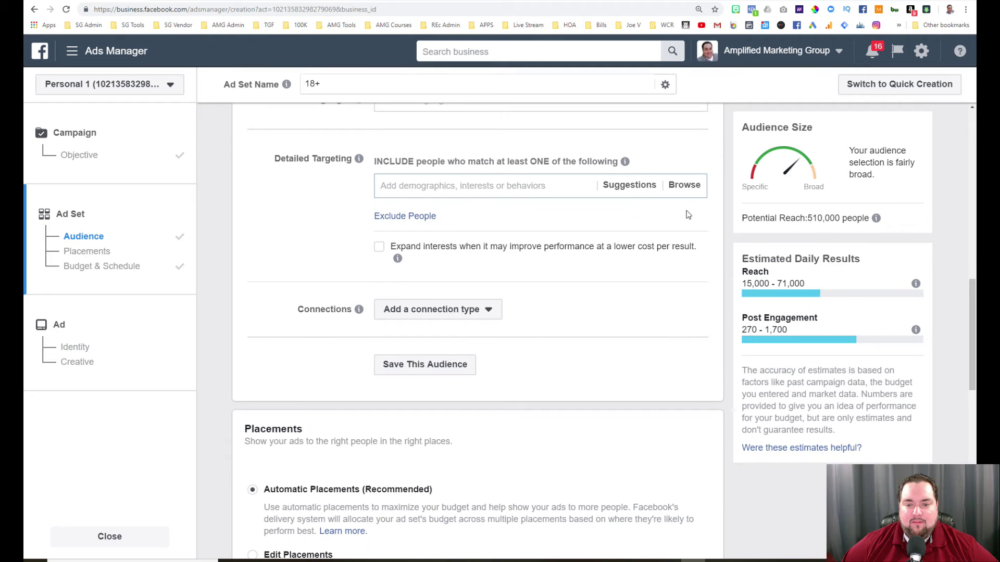
Increase the Florida location radius from +5 mi to 26 mi (potential reach 2,300,000).
scroll(531, 245, up, 6)
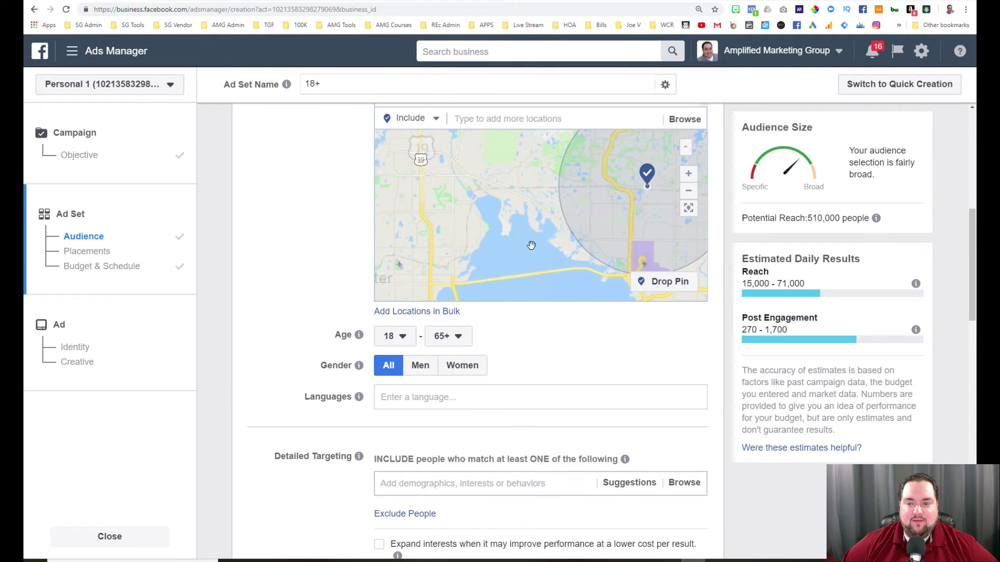
scroll(531, 245, down, 3)
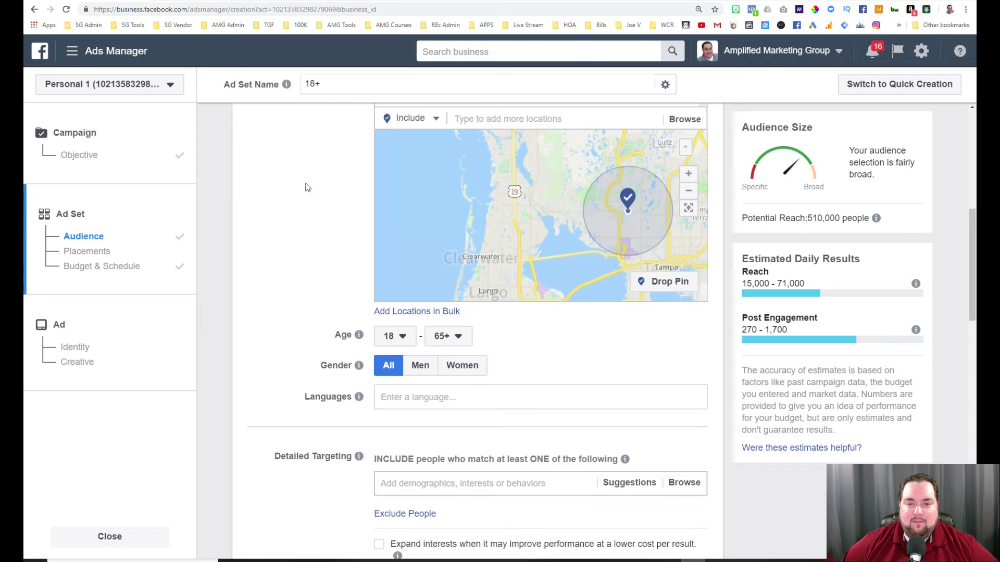
scroll(312, 188, up, 2)
click(430, 182)
drag(427, 210, 445, 209)
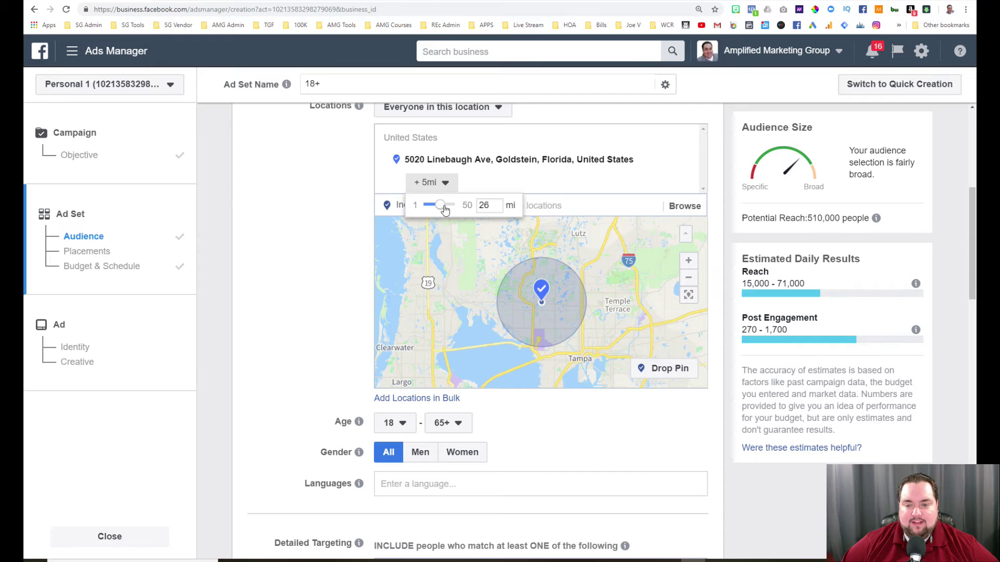
click(351, 217)
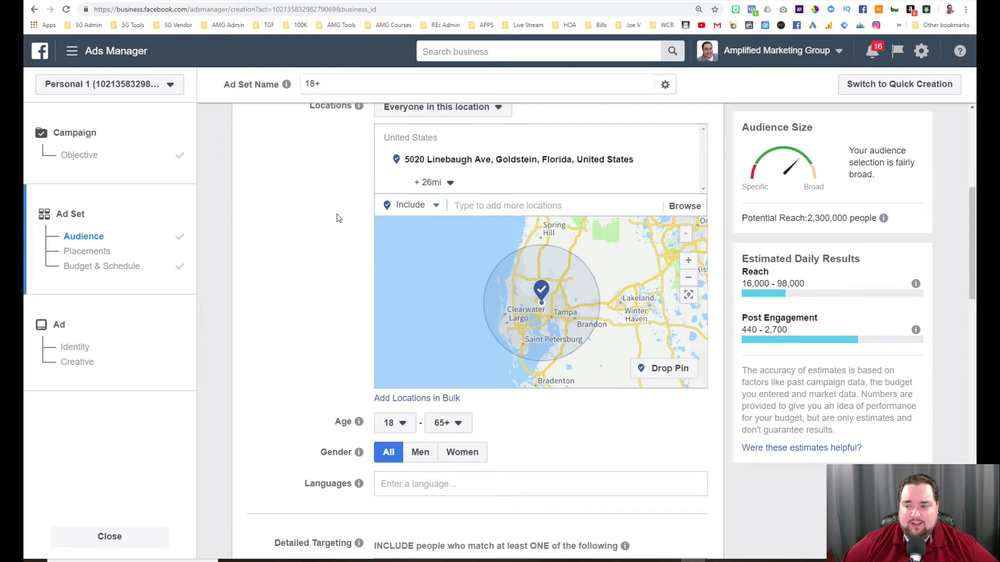
scroll(279, 330, down, 4)
scroll(279, 330, down, 1)
scroll(393, 310, down, 1)
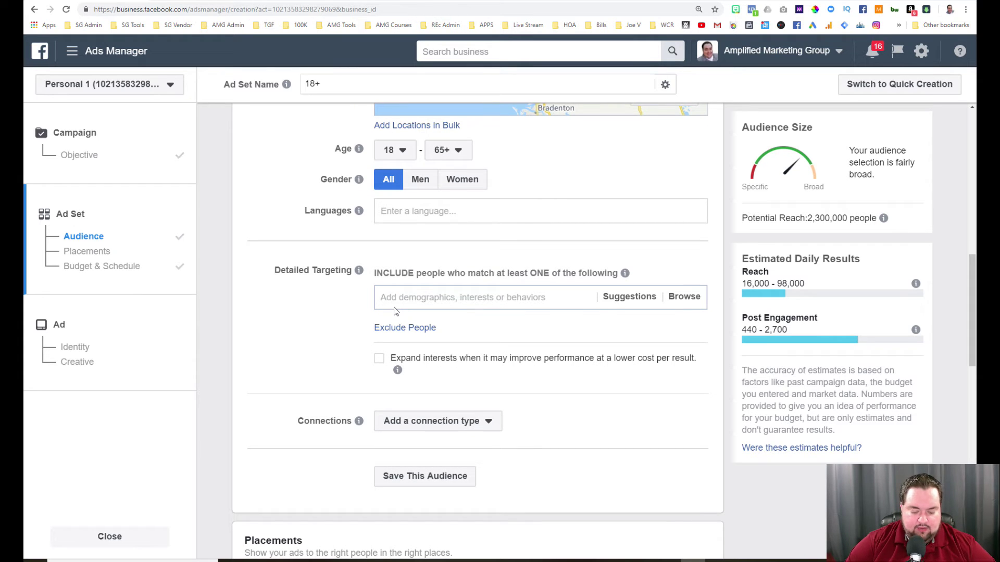
Search 'dali lam' in Detailed Targeting and add the Dalai Lama interest (reach 21,000).
text(z)
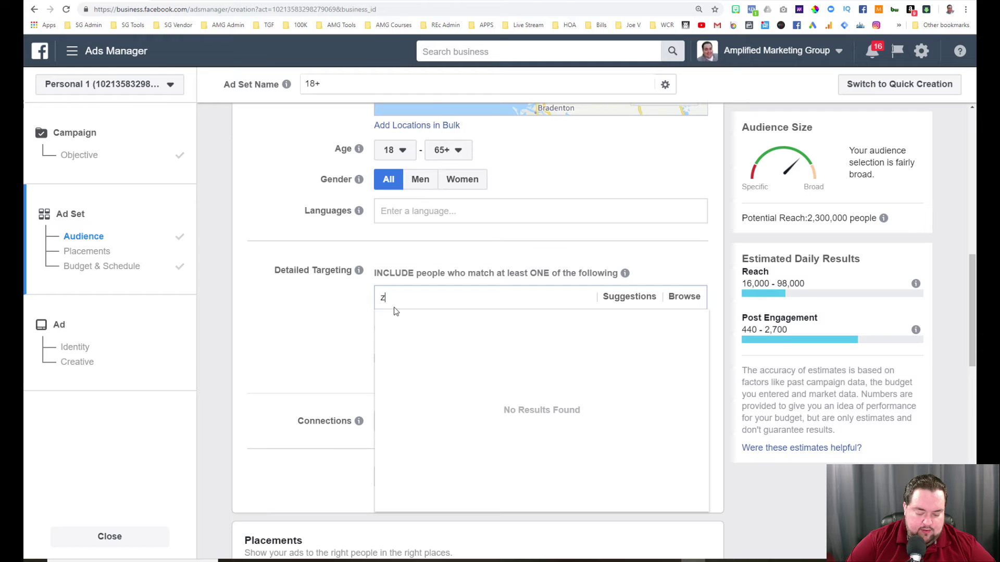
key(BackSpace)
text(y)
key(BackSpace)
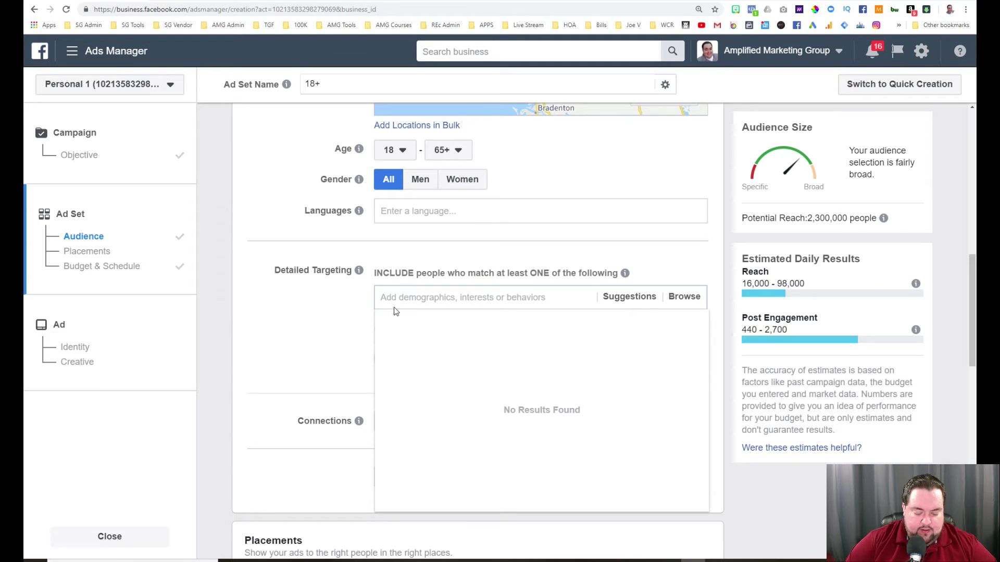
text(da)
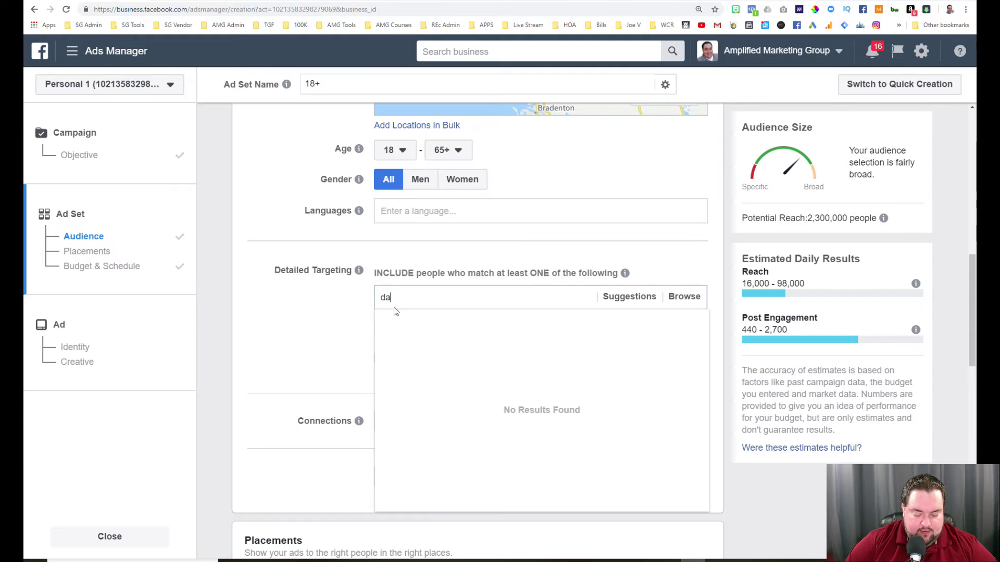
text(li lama)
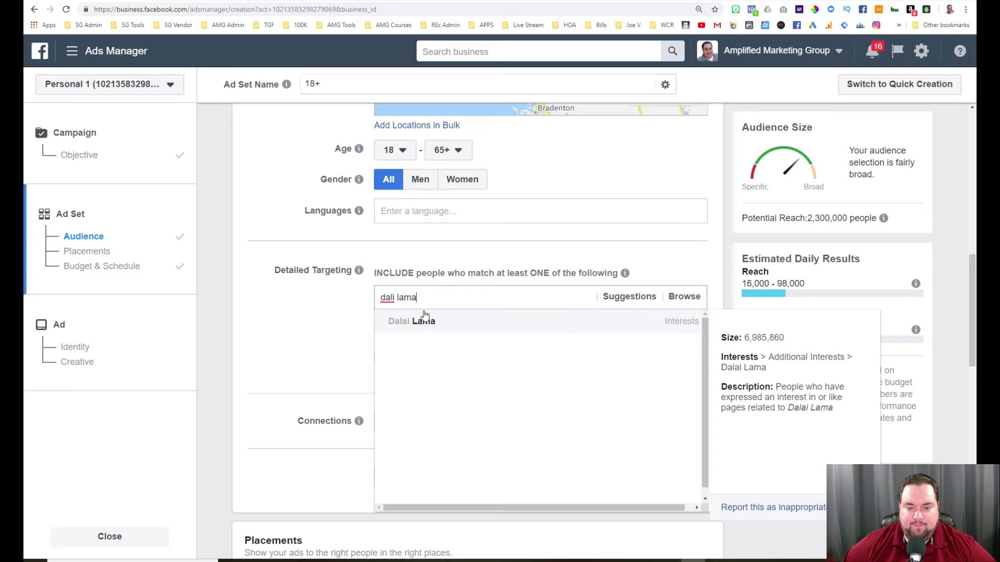
click(420, 319)
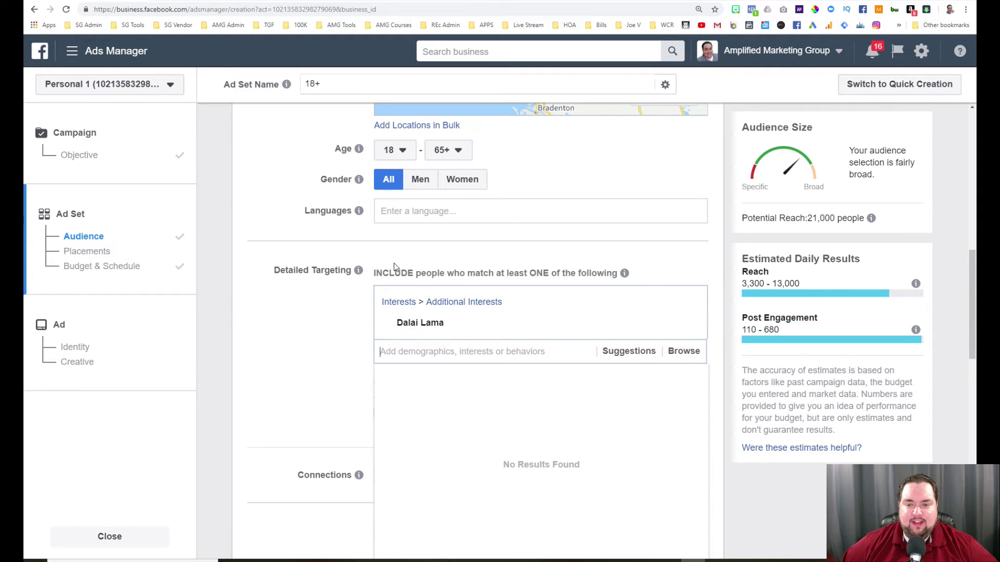
scroll(393, 268, up, 1)
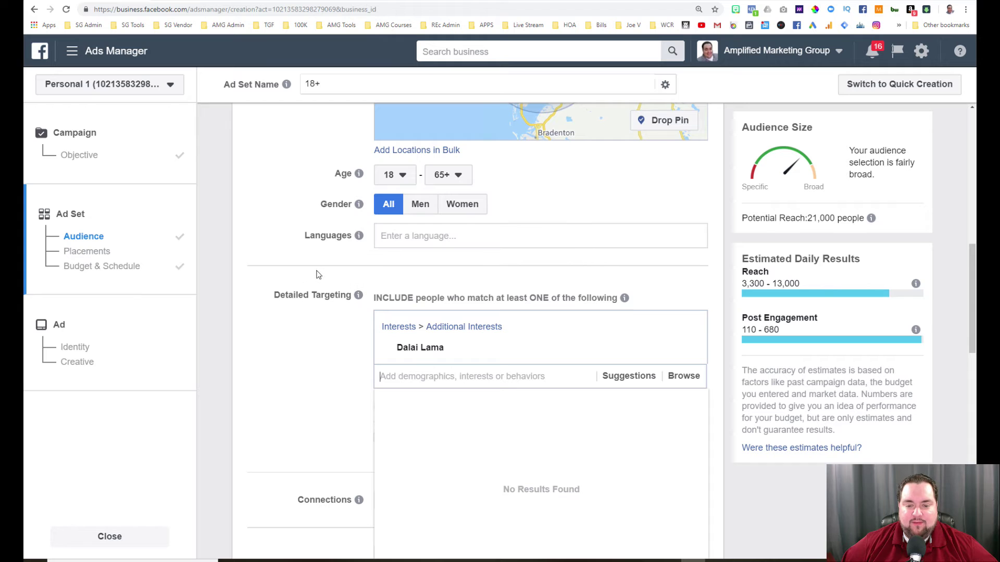
scroll(319, 268, up, 4)
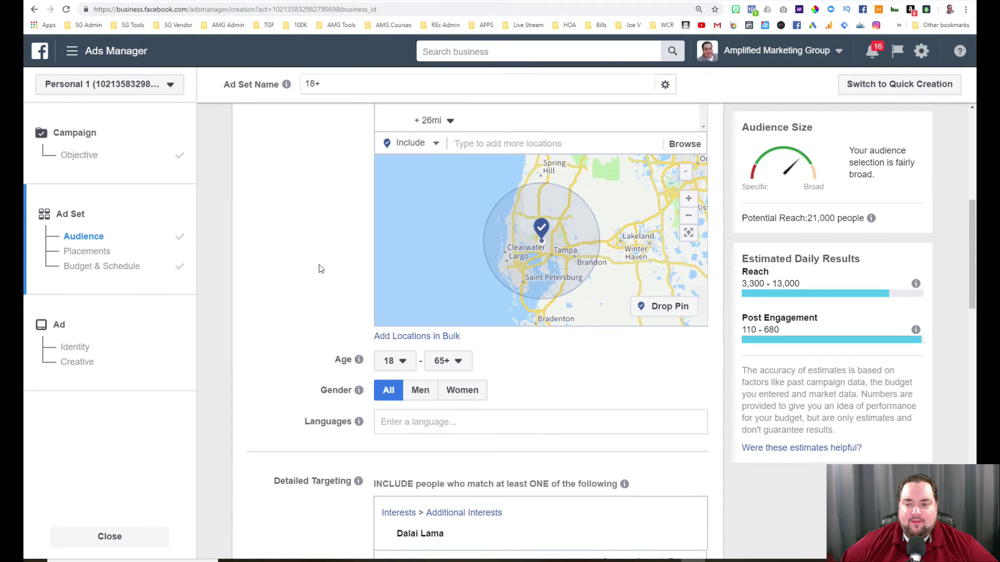
scroll(321, 268, up, 2)
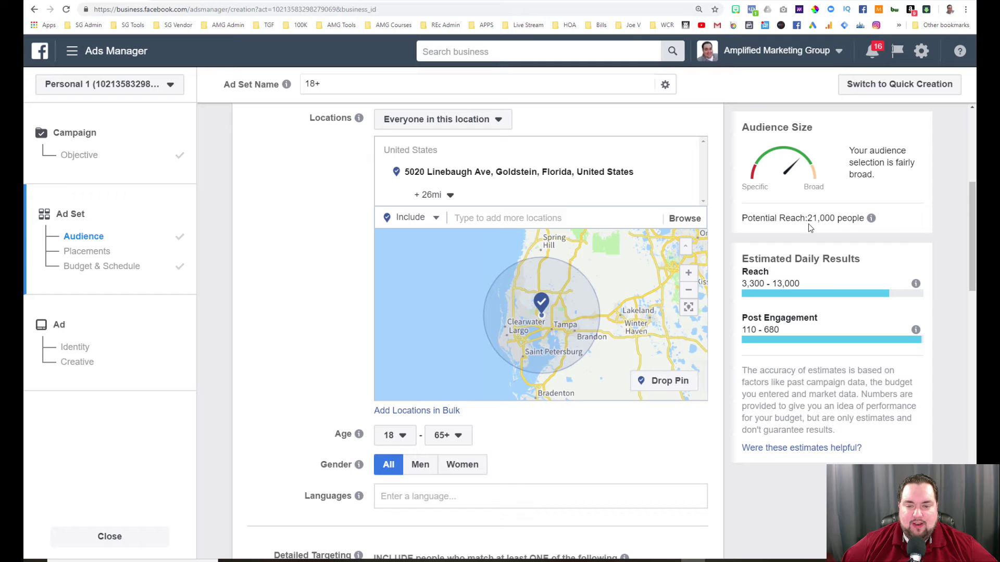
scroll(723, 380, down, 4)
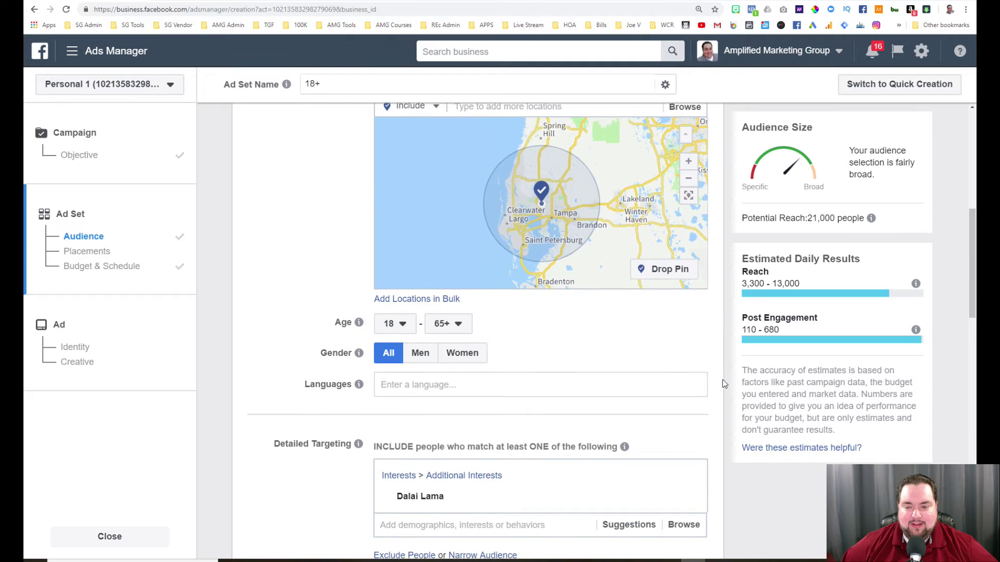
scroll(723, 379, down, 2)
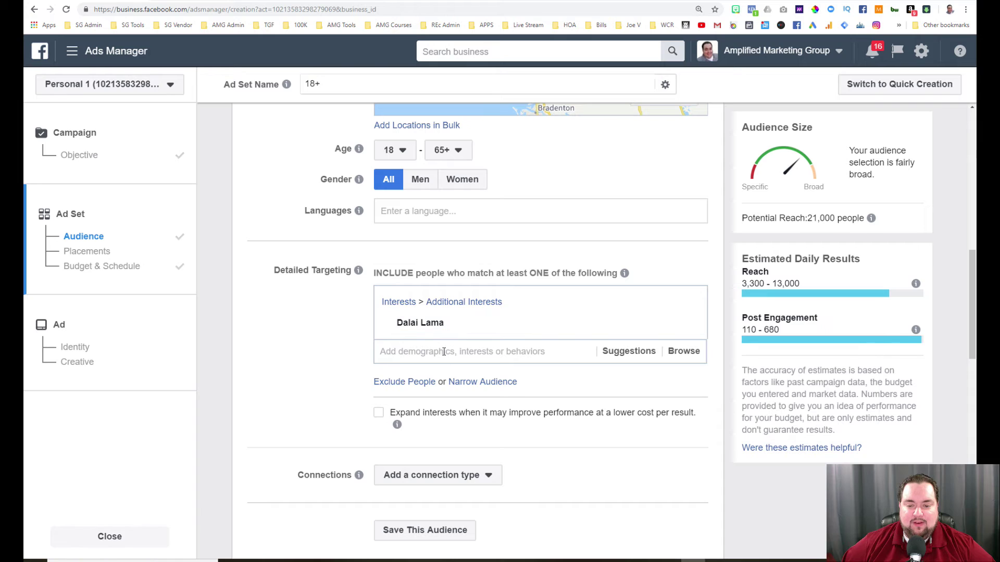
Start a must-also-match group with 'yoga' and remove the Dalai Lama interest.
click(471, 386)
click(440, 405)
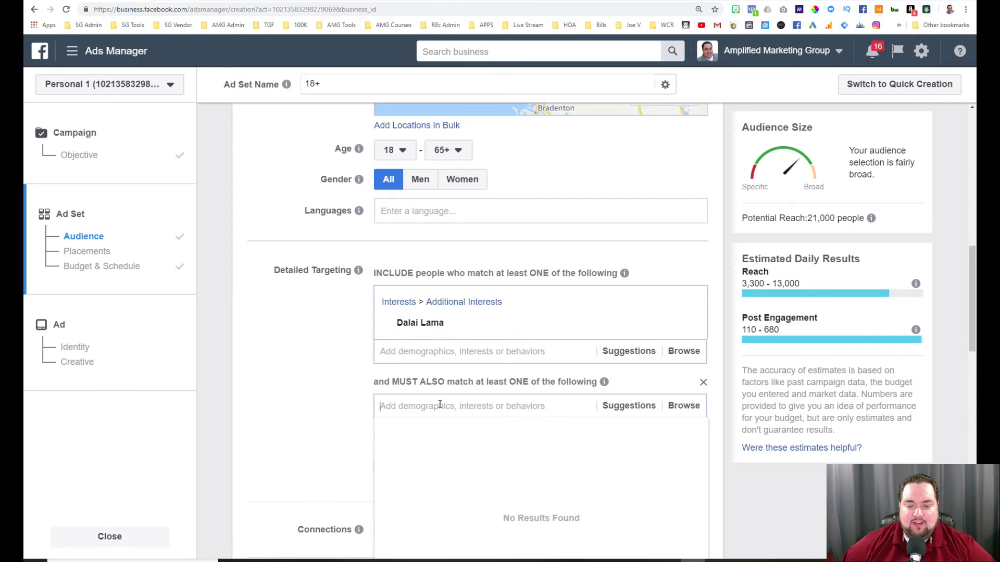
text(yoga)
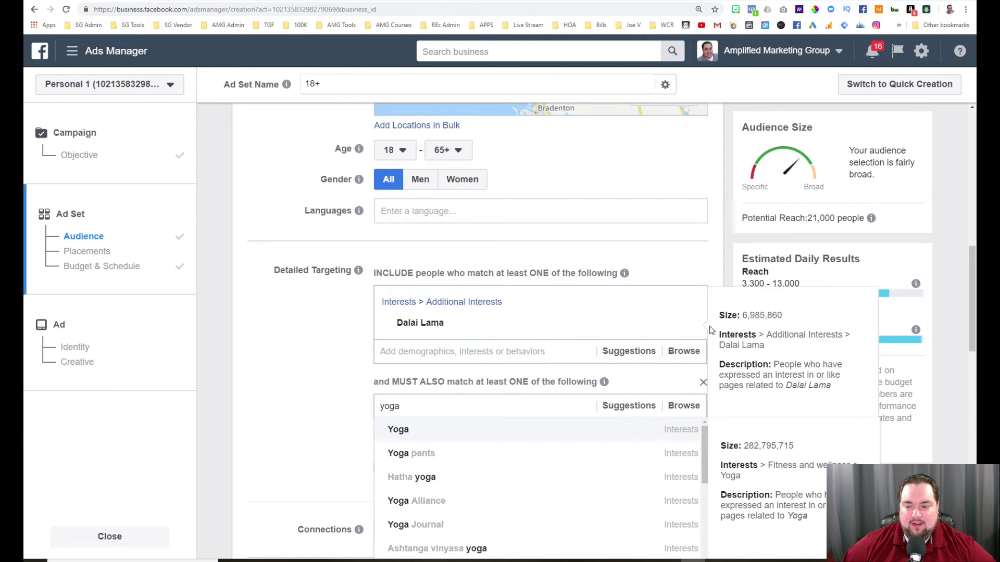
click(687, 328)
Add Yoga as the included interest in Detailed Targeting (reach 610,000).
click(464, 300)
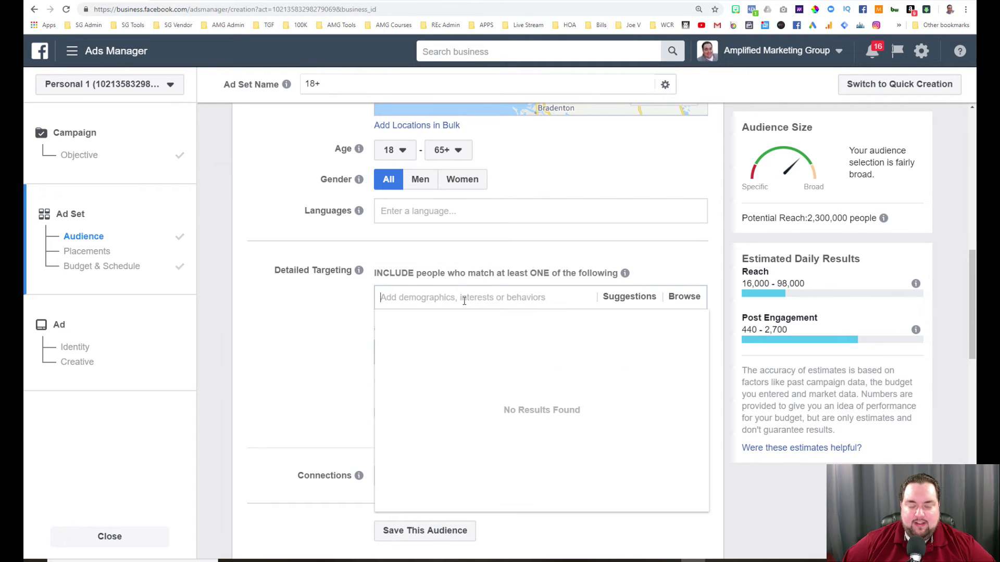
text(yoga)
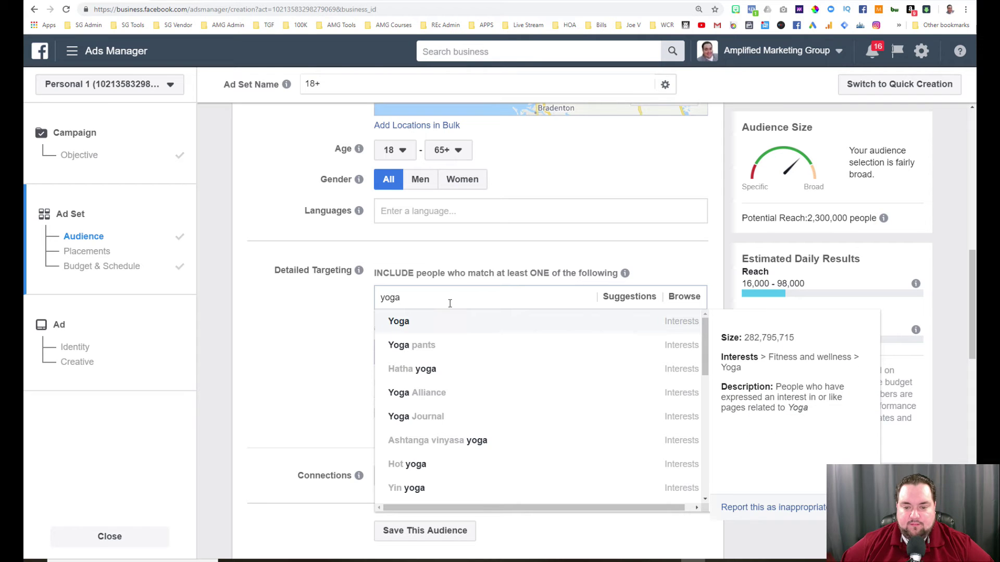
click(439, 323)
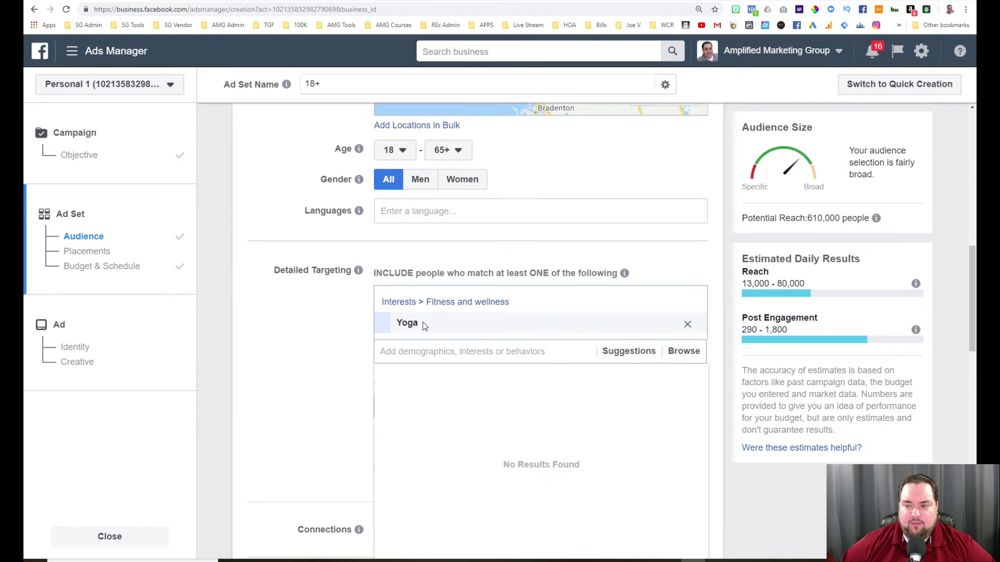
click(307, 304)
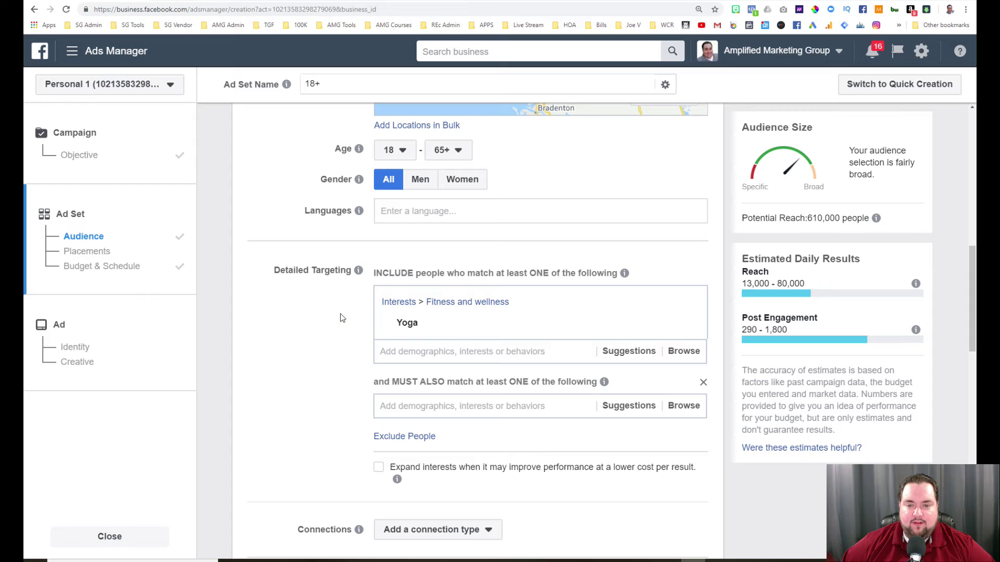
scroll(341, 317, up, 2)
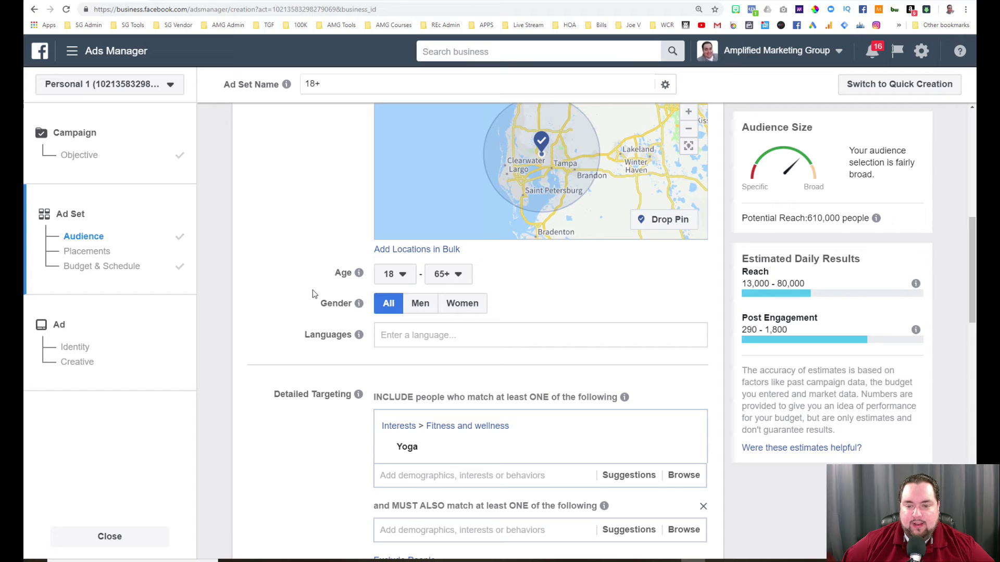
scroll(313, 294, up, 3)
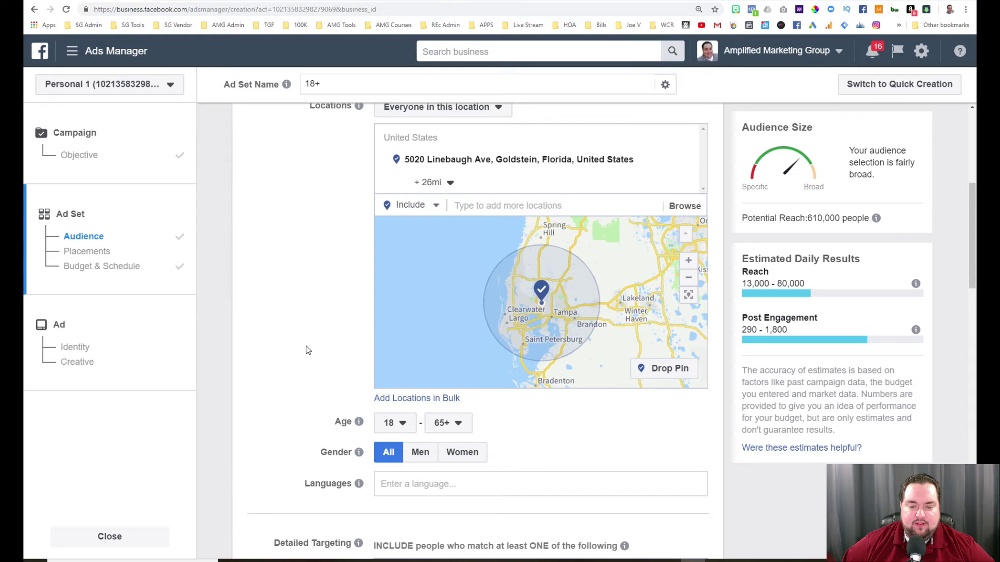
scroll(313, 348, down, 3)
scroll(313, 348, down, 1)
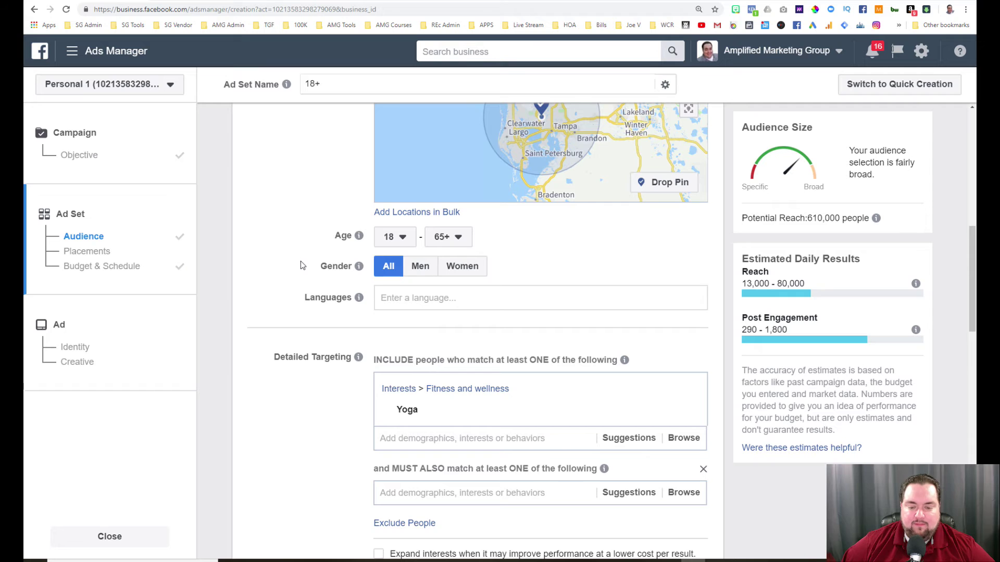
scroll(310, 320, down, 3)
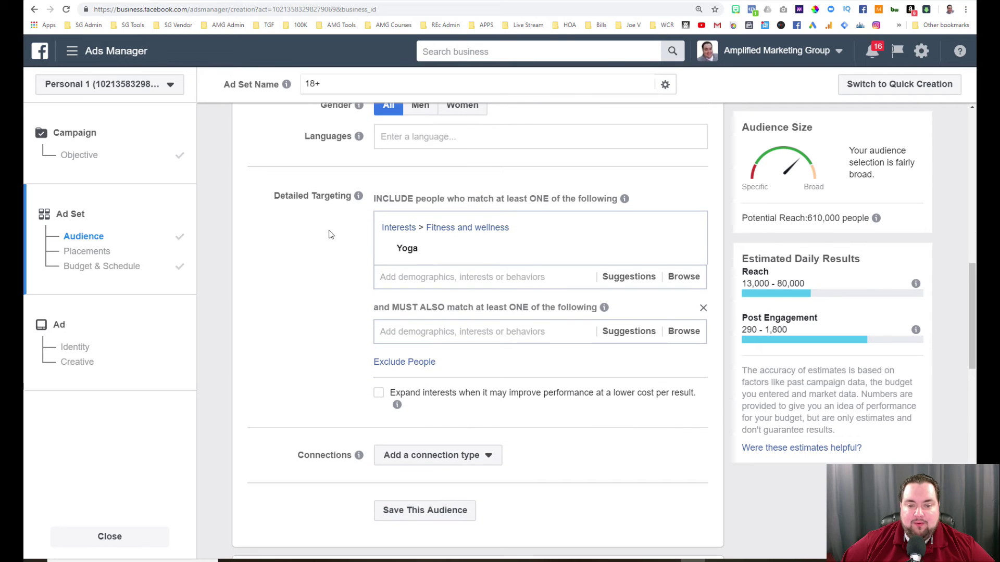
Replace the extra MUST ALSO box with a Narrow Audience group requiring the Dalai Lama interest.
mouse_move(482, 261)
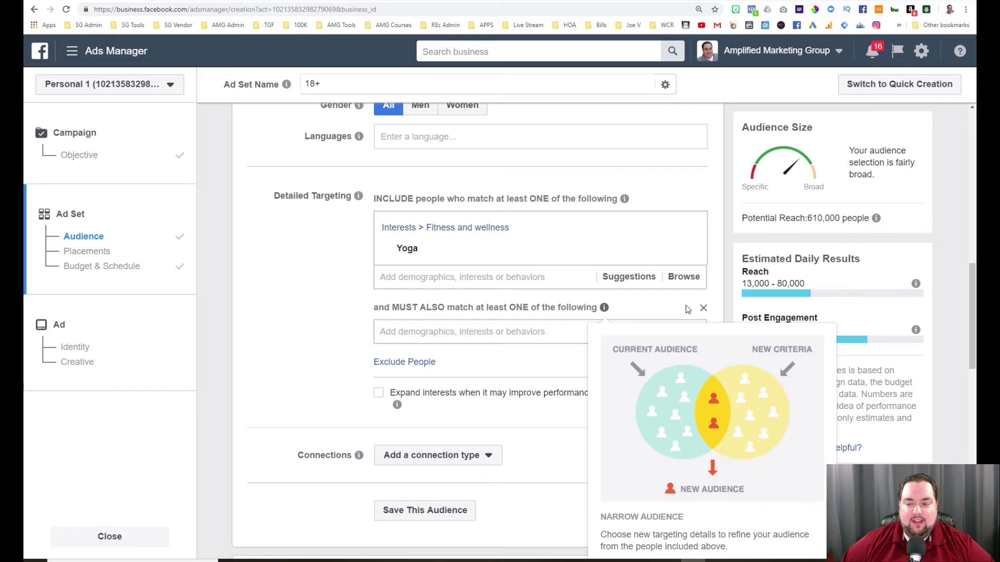
click(703, 308)
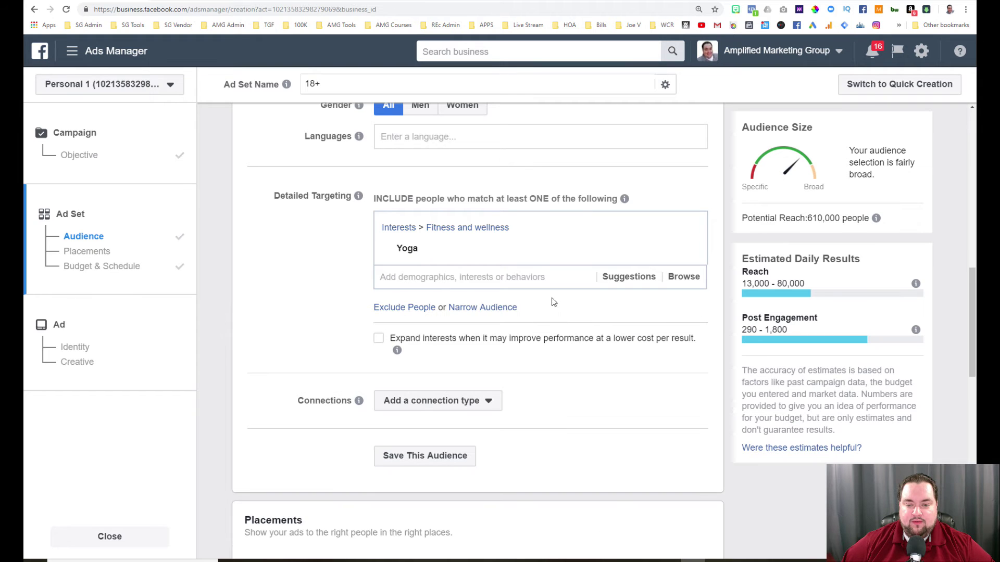
click(490, 308)
click(461, 330)
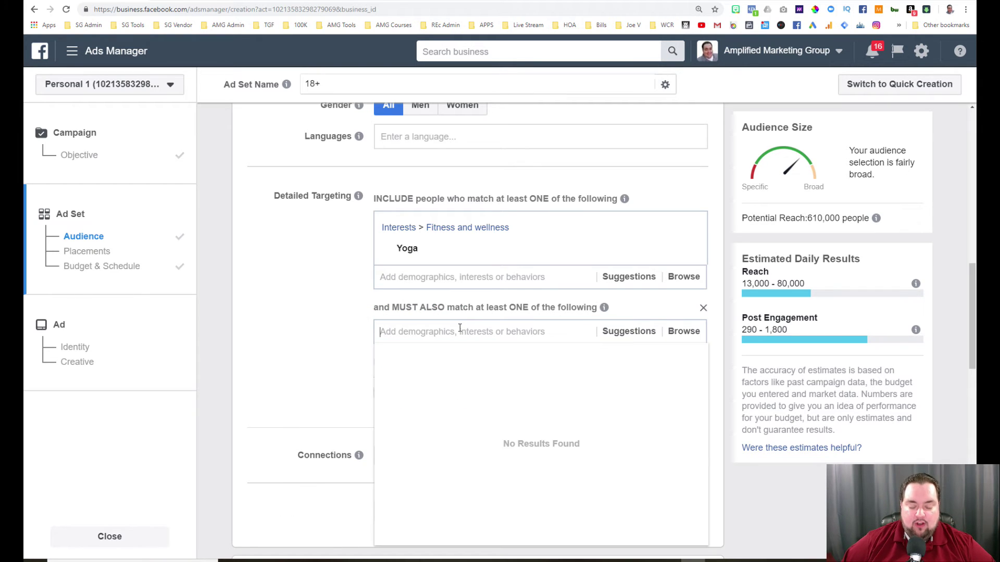
text(dall lama)
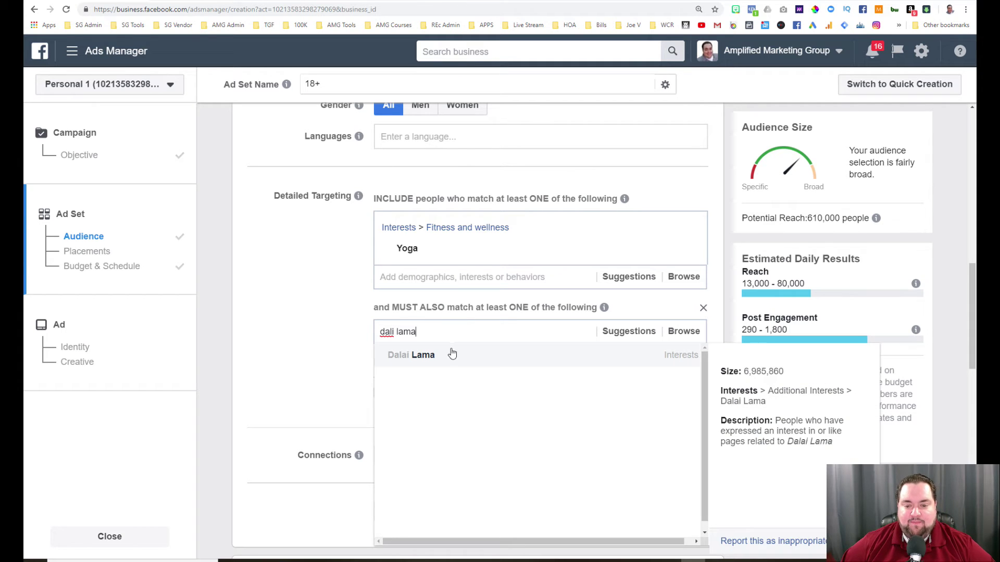
click(451, 354)
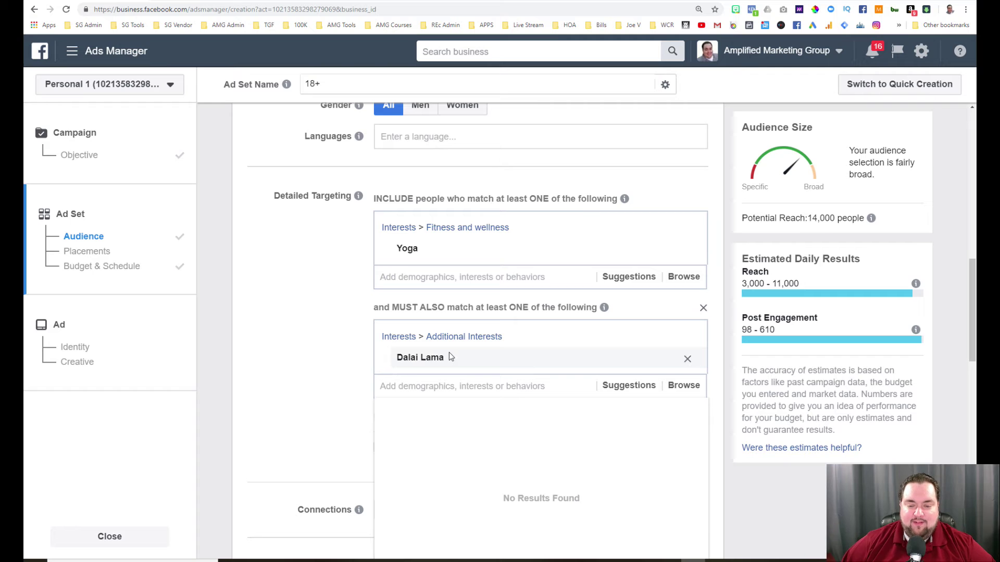
click(343, 294)
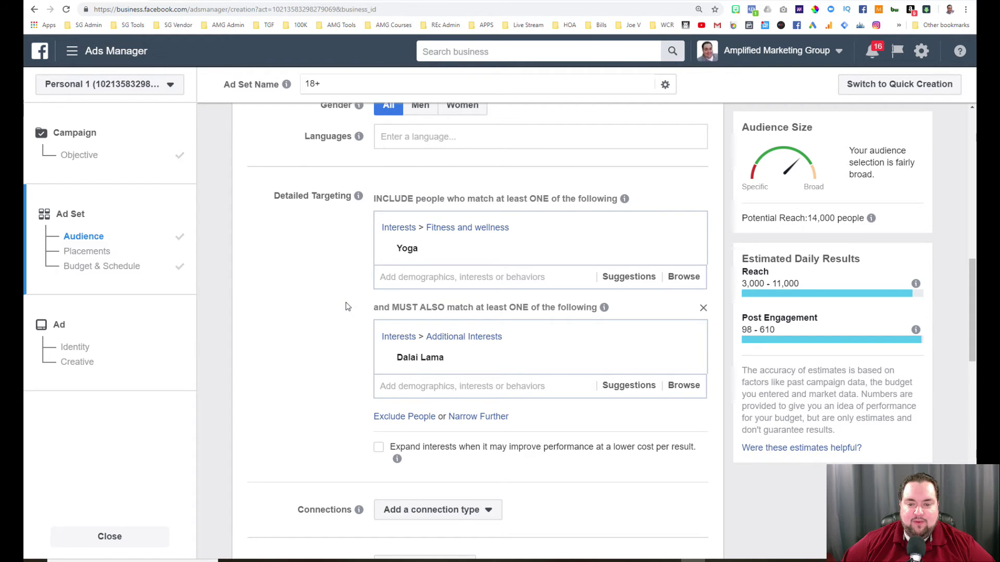
scroll(348, 307, down, 3)
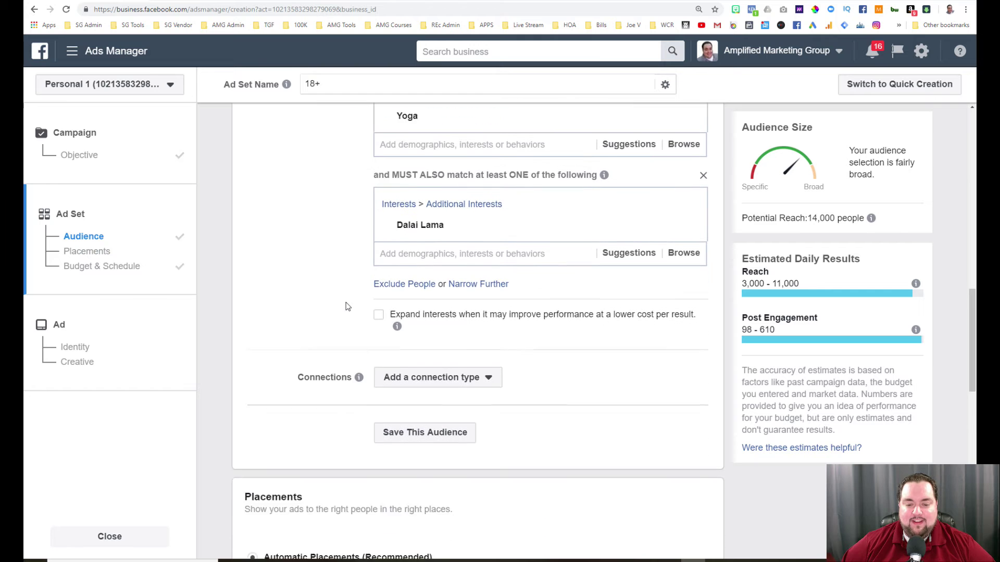
Switch the ad set placements from automatic to Edit Placements.
scroll(348, 306, down, 5)
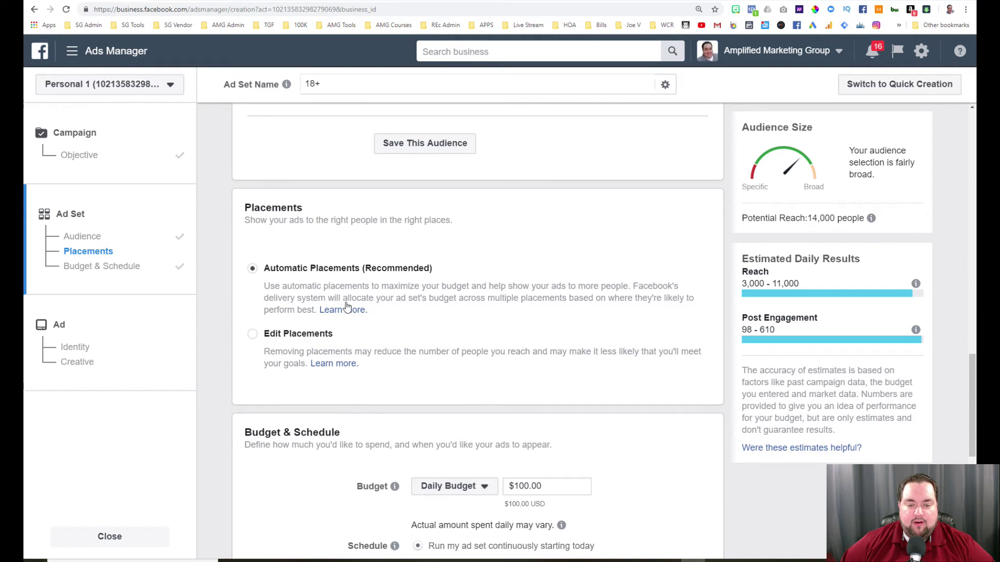
scroll(344, 285, down, 2)
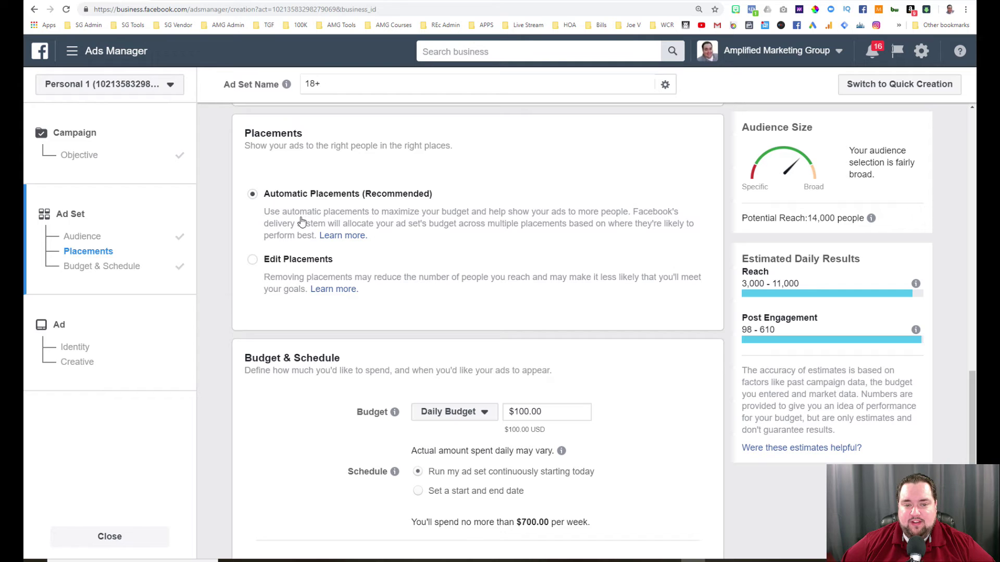
click(252, 260)
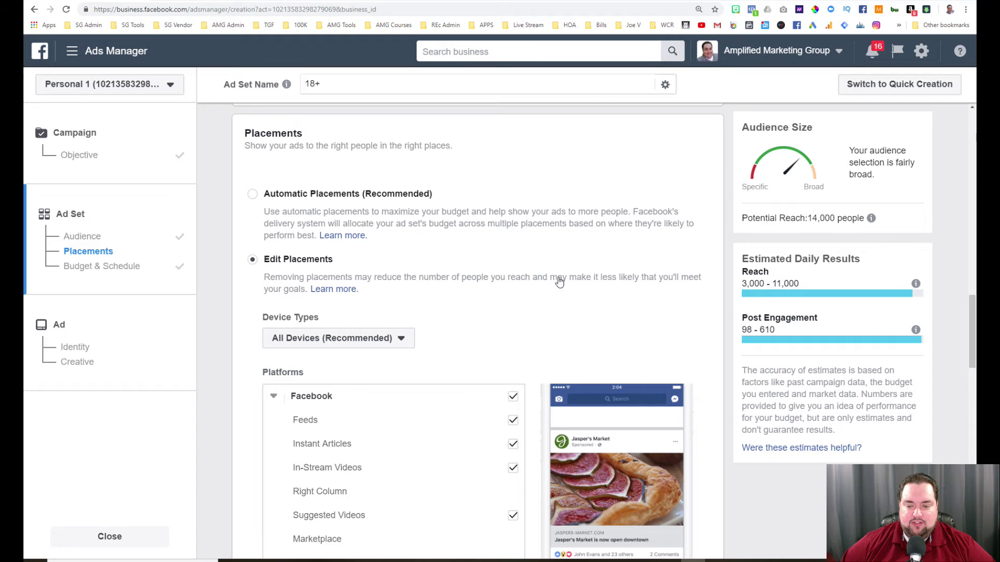
Review the Facebook Feeds, Instagram Feed and Stories platforms and keep All Devices as device type.
scroll(537, 295, down, 3)
scroll(536, 295, down, 2)
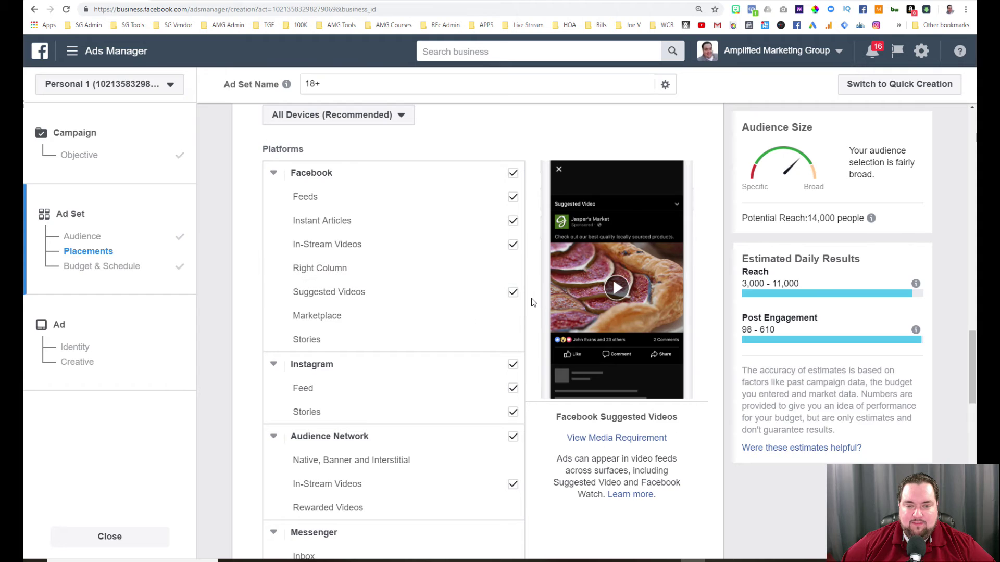
scroll(532, 303, down, 1)
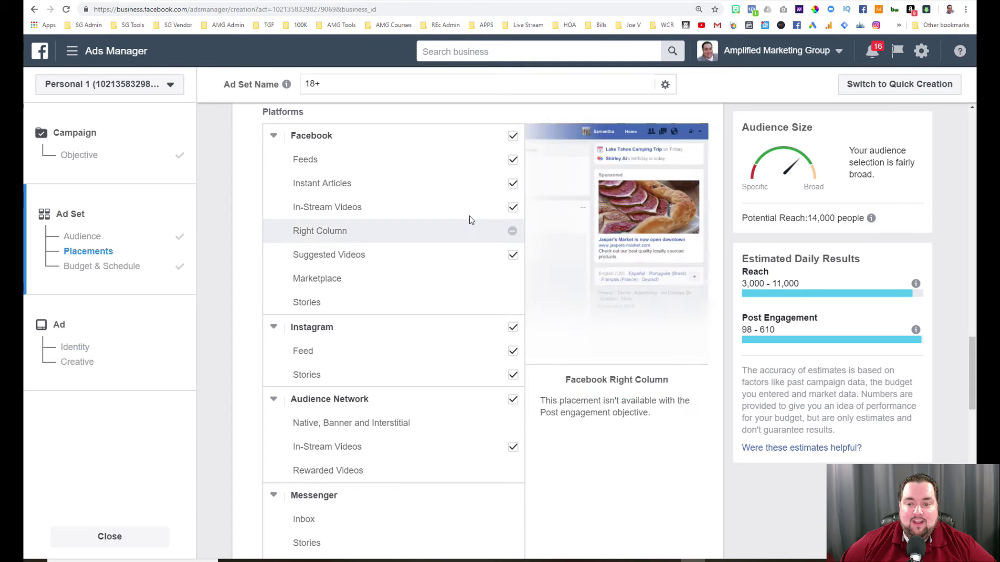
mouse_move(328, 207)
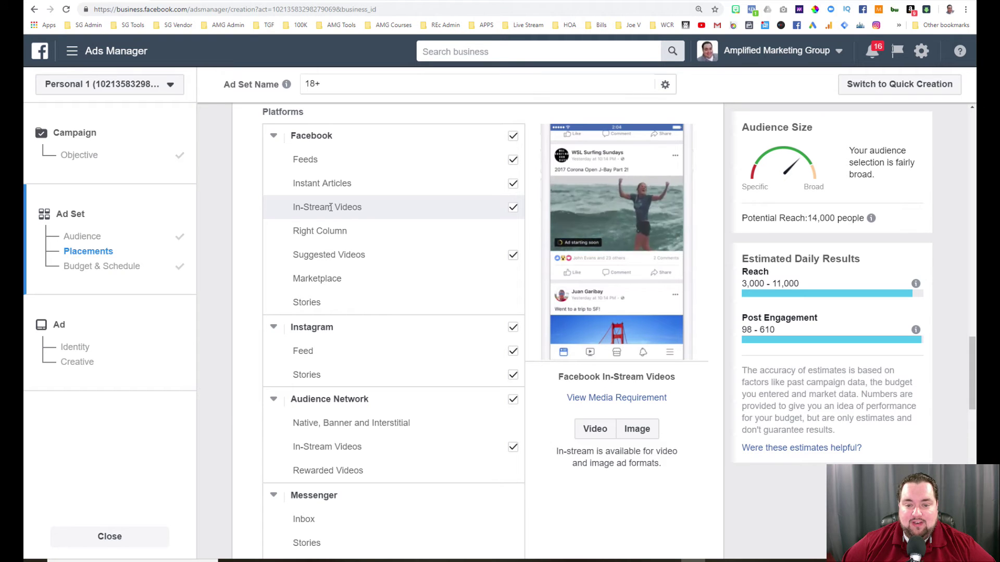
mouse_move(328, 229)
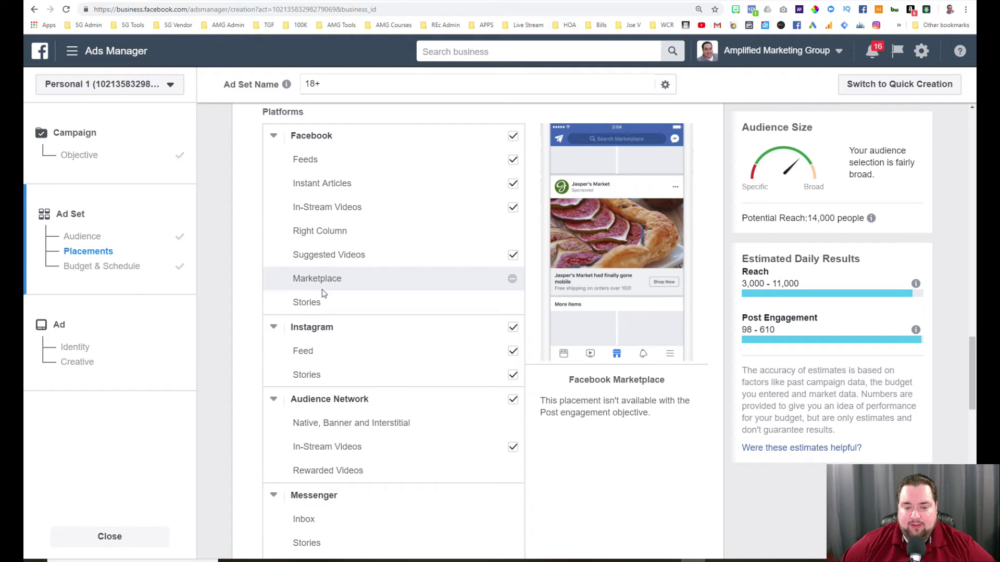
mouse_move(317, 304)
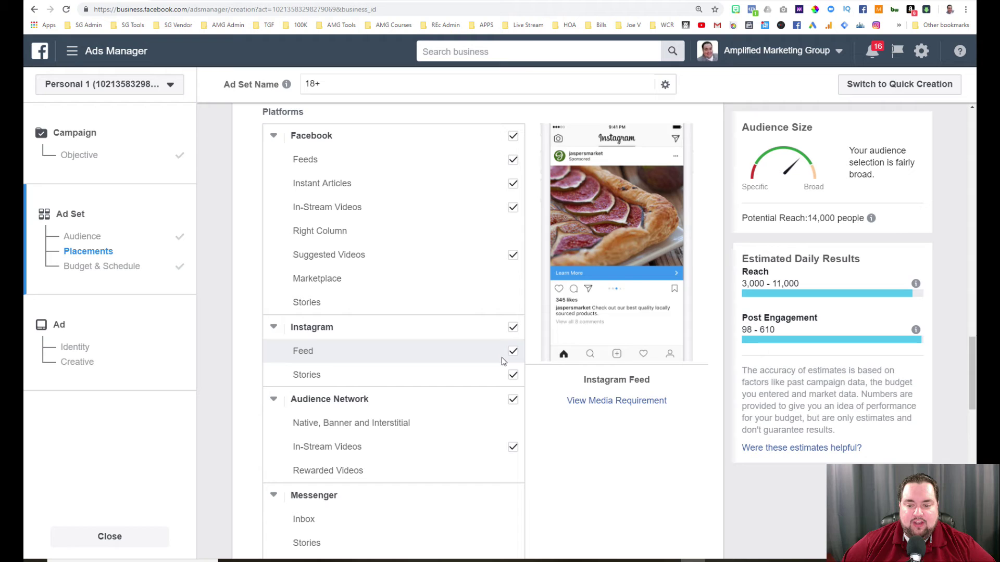
scroll(526, 351, up, 3)
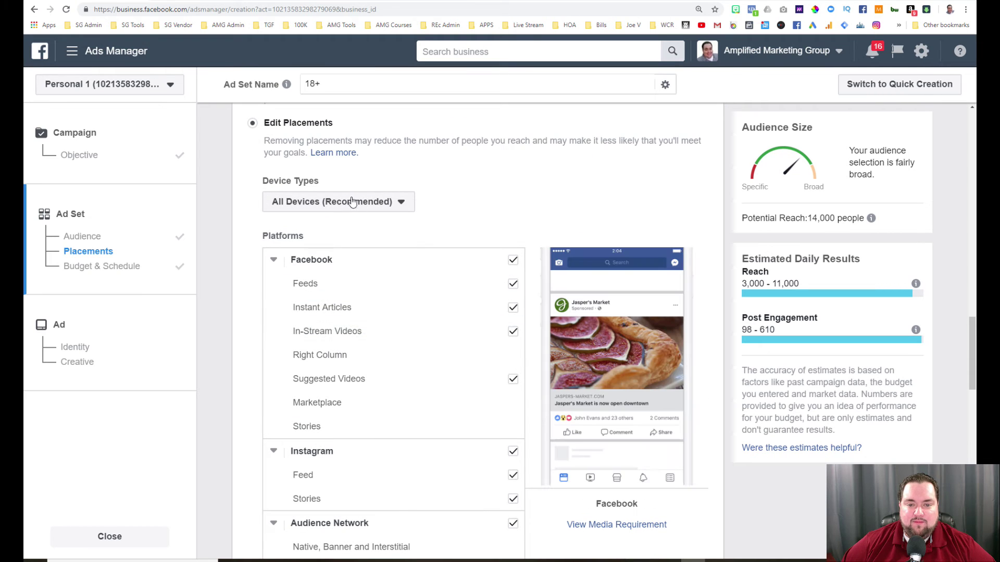
click(352, 201)
click(370, 203)
scroll(281, 140, up, 2)
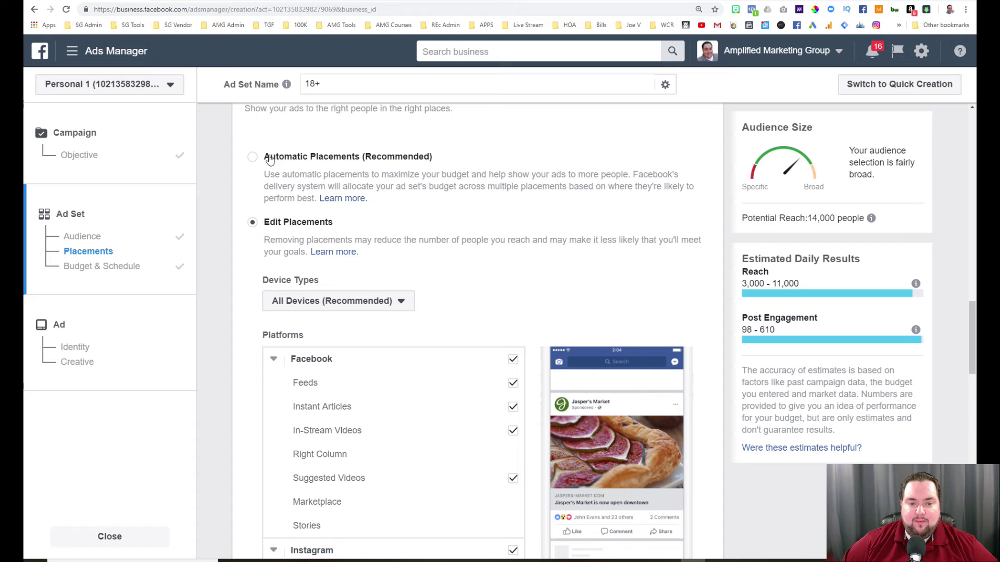
click(252, 158)
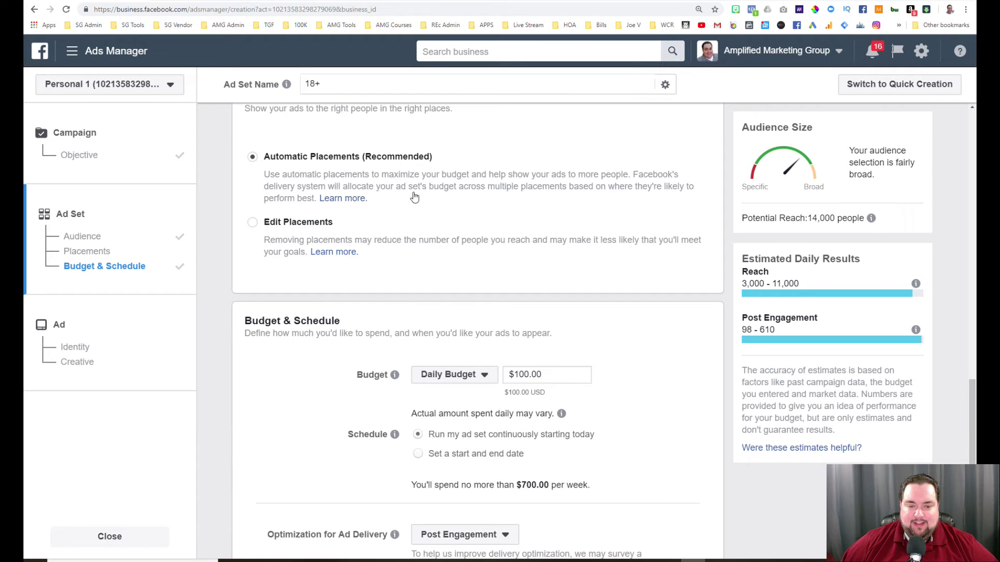
click(252, 224)
scroll(513, 284, down, 3)
scroll(528, 285, down, 5)
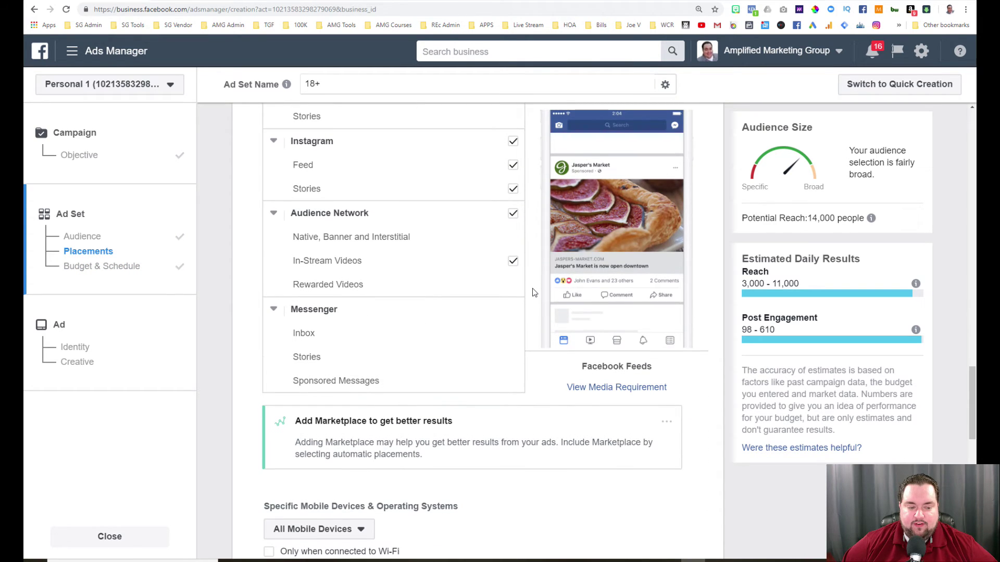
scroll(533, 292, down, 4)
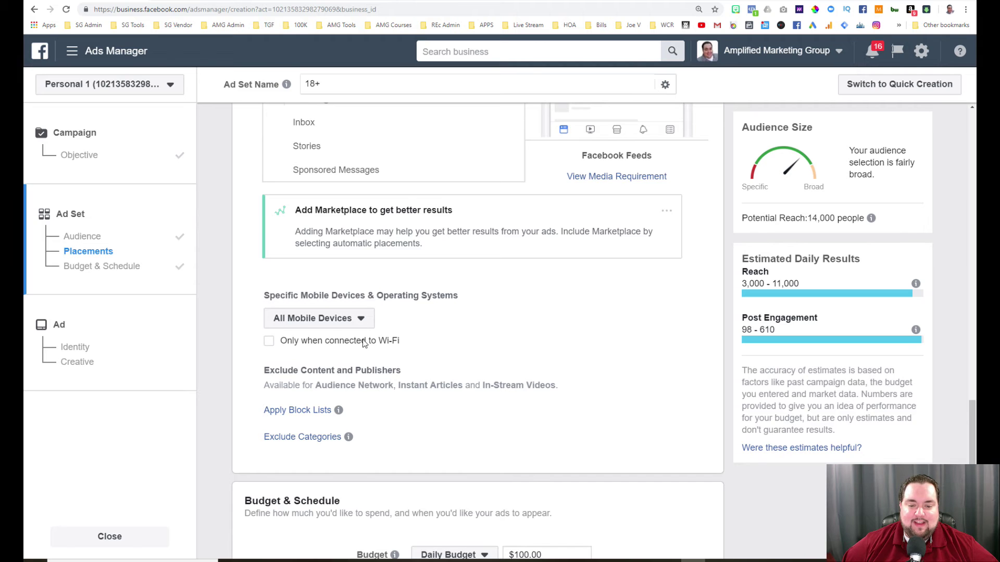
scroll(414, 395, down, 5)
scroll(365, 384, down, 2)
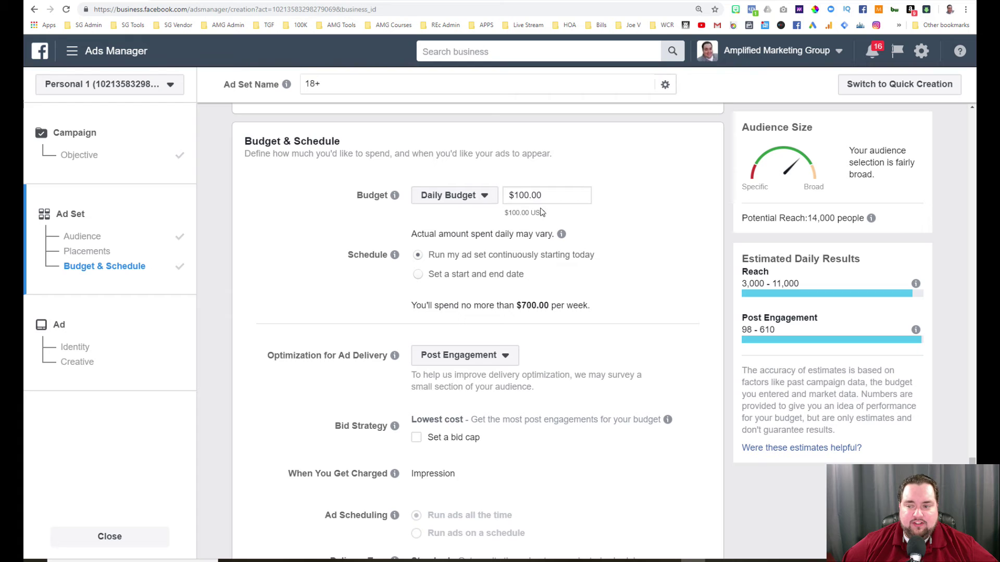
click(488, 205)
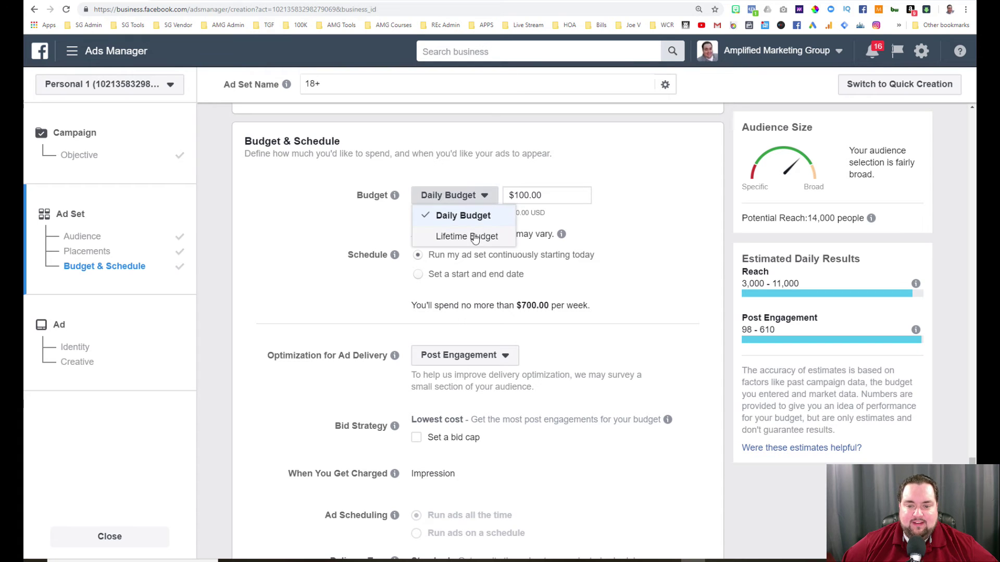
click(469, 202)
scroll(370, 279, down, 2)
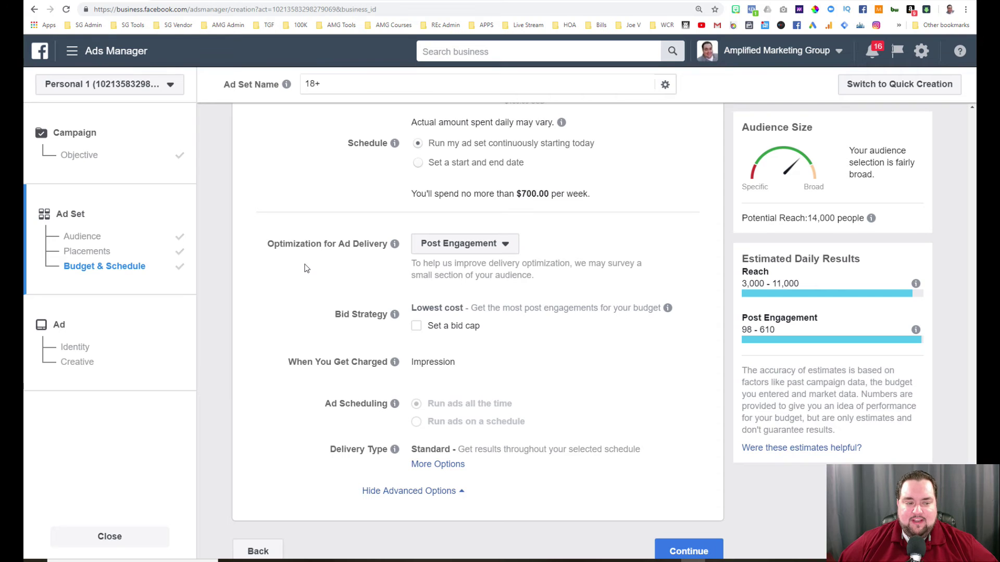
click(445, 252)
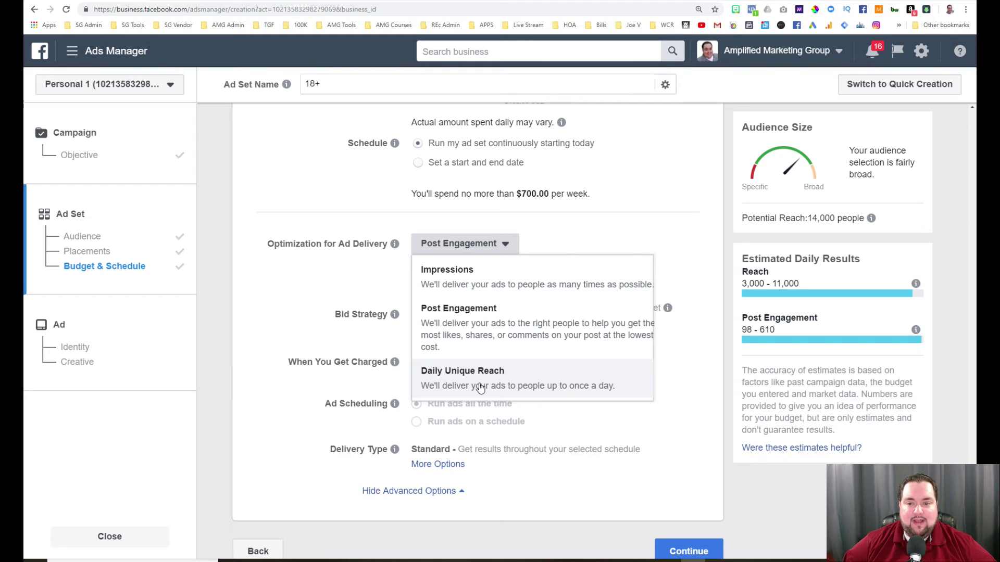
click(335, 210)
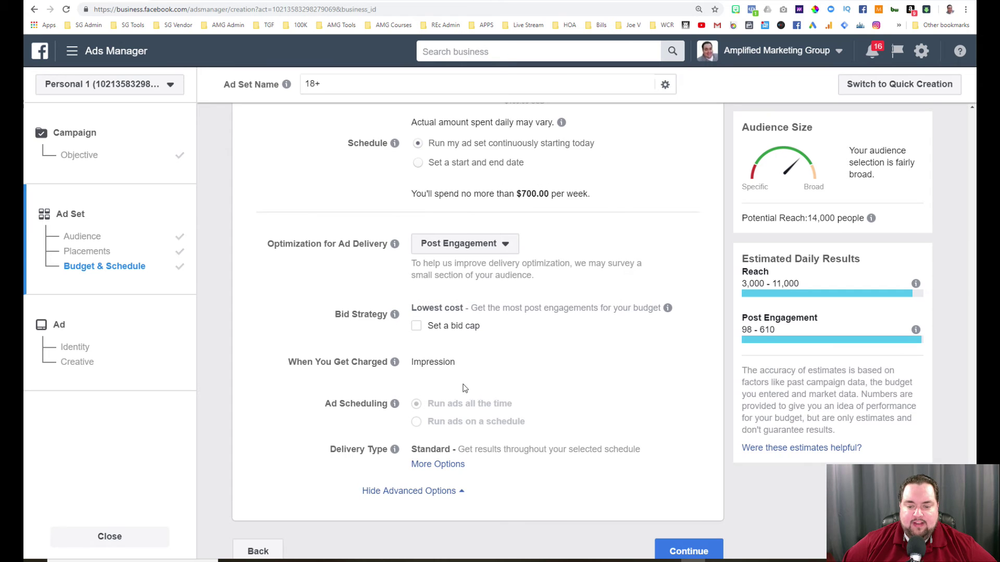
mouse_move(395, 404)
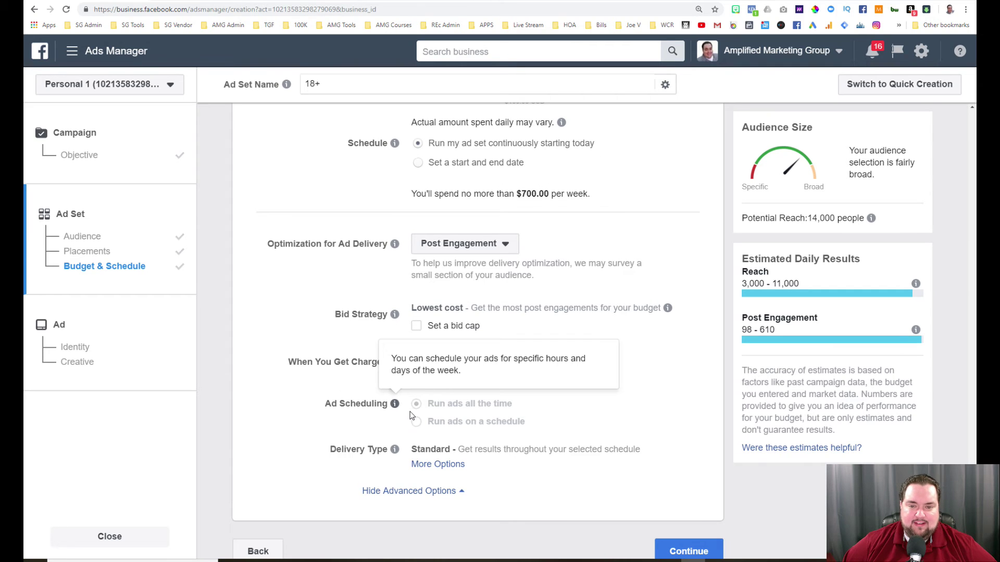
scroll(439, 208, up, 3)
Switch the ad set to a $350 lifetime budget and choose 'Run ads on a schedule'.
click(439, 208)
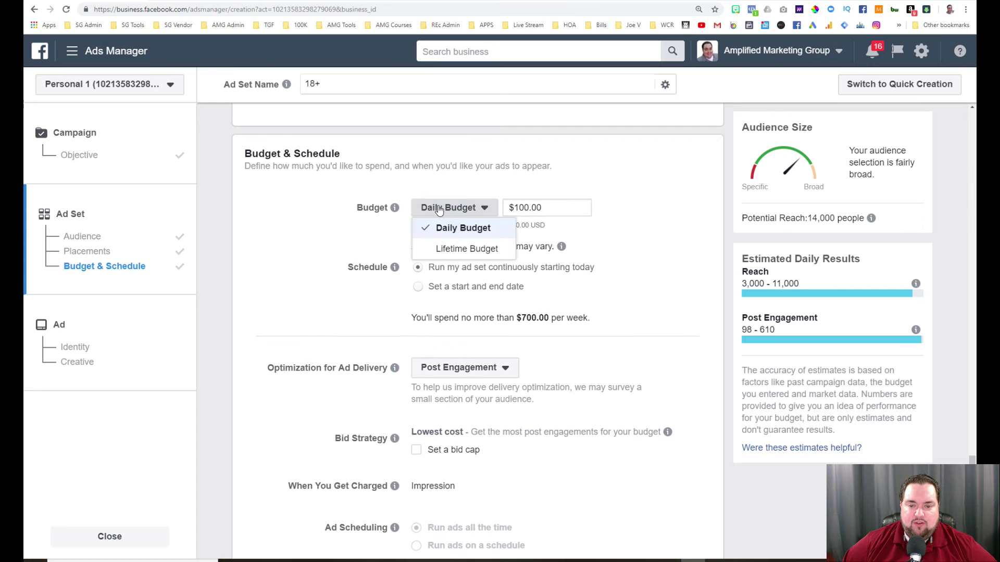
click(448, 246)
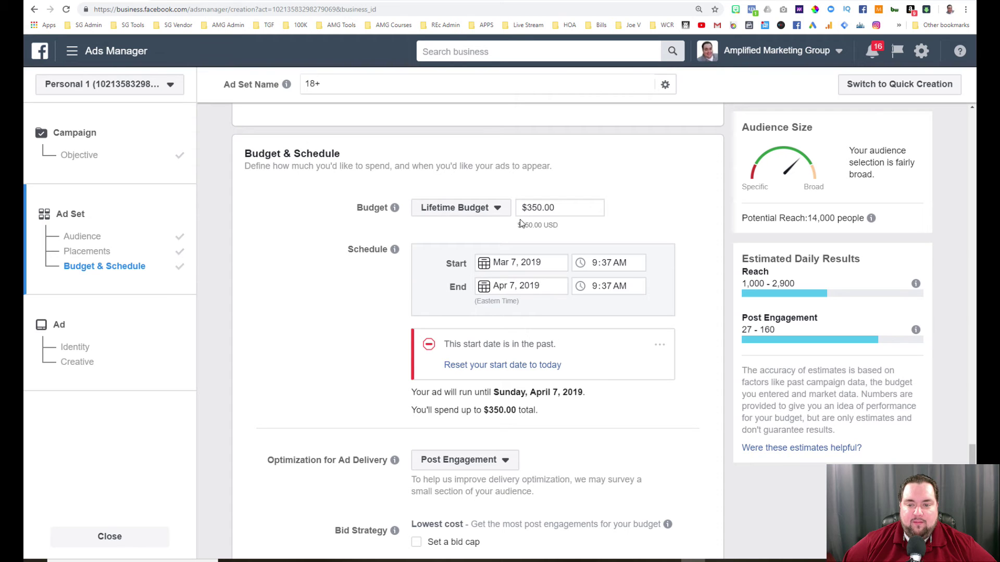
scroll(396, 272, down, 4)
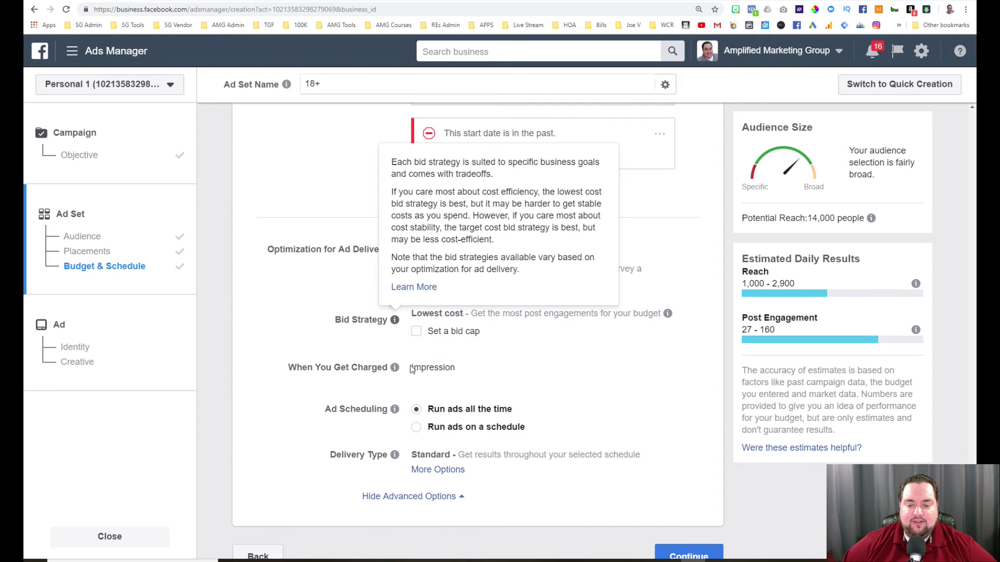
click(416, 439)
scroll(562, 397, down, 6)
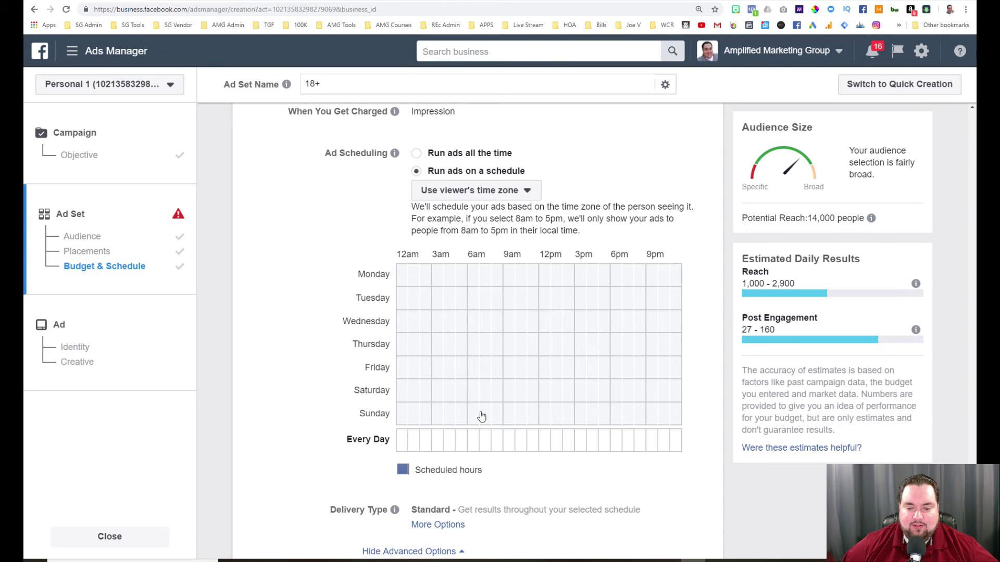
scroll(334, 385, down, 2)
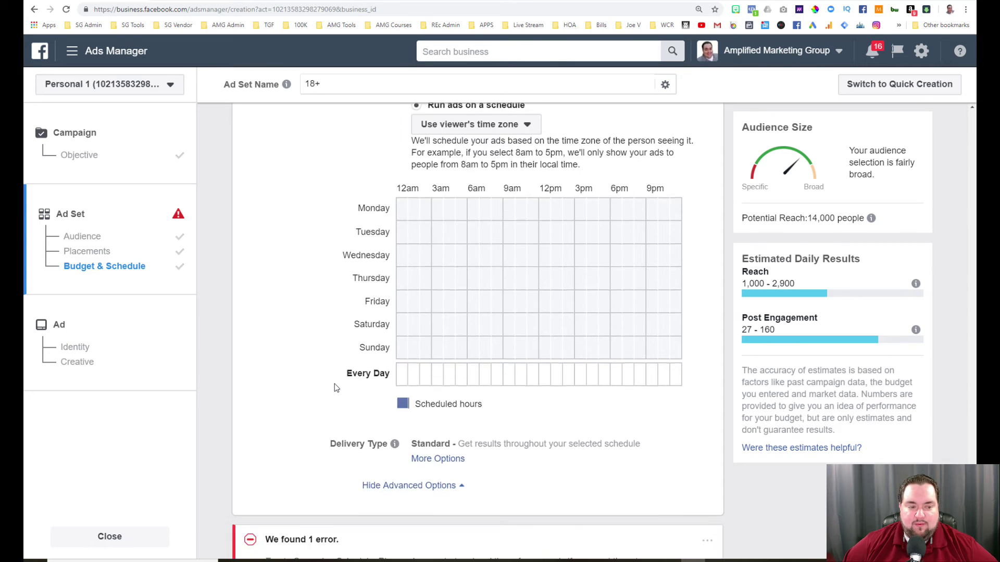
scroll(335, 388, down, 1)
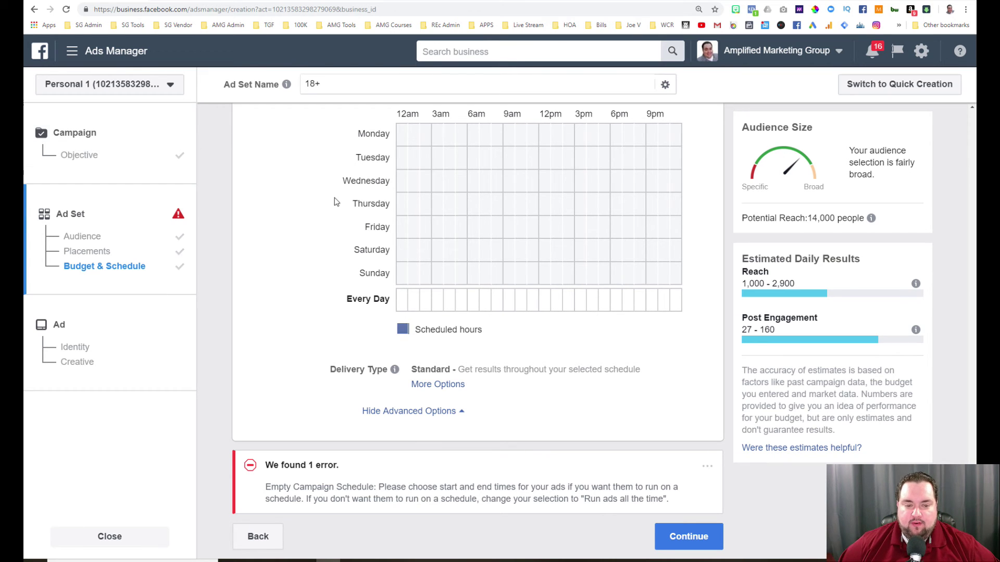
Continue to the ad step and review the Facebook Page and Instagram account lists without changing them.
click(695, 537)
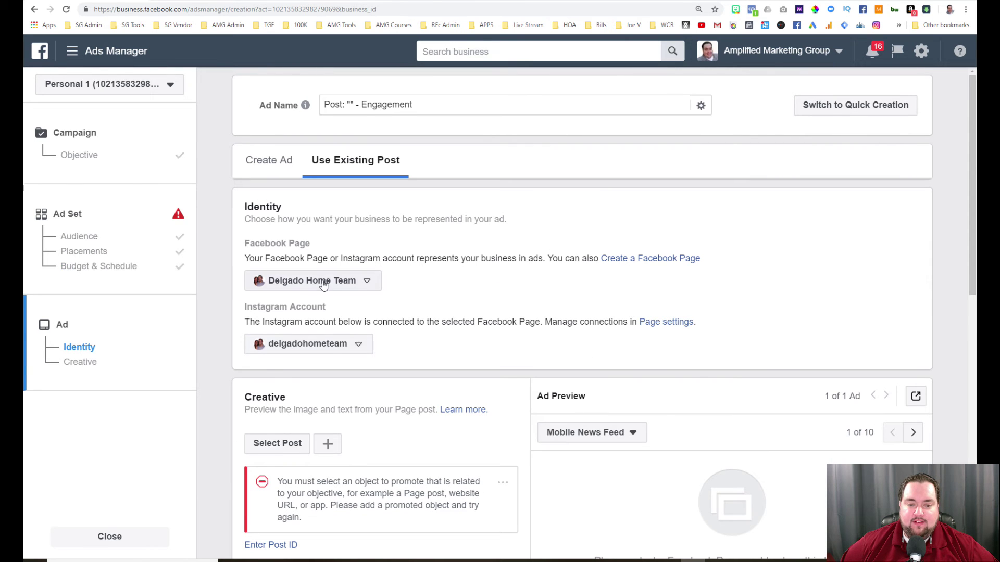
click(324, 284)
click(325, 330)
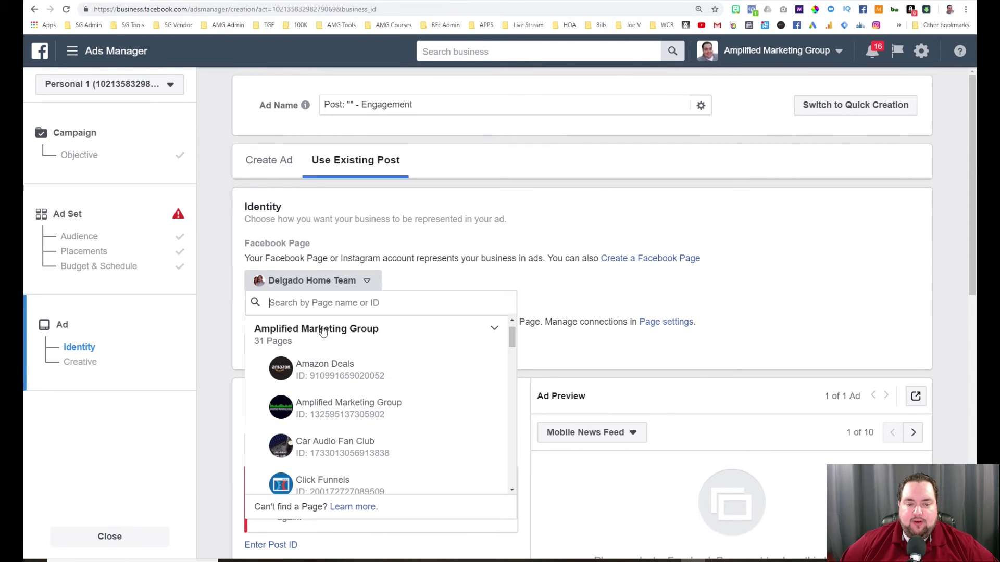
click(449, 273)
click(342, 343)
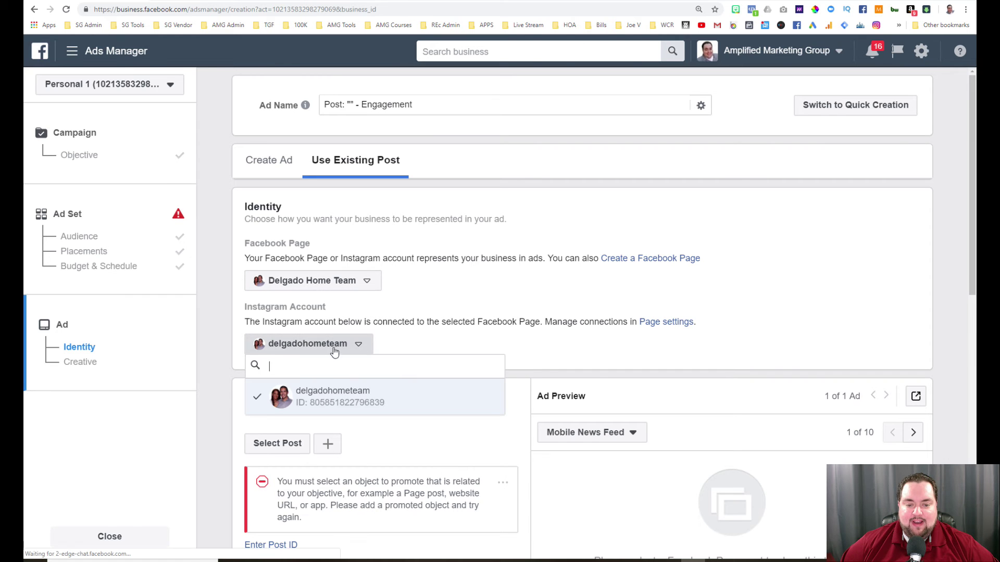
click(468, 329)
Switch the ad from using an existing post to Create Ad.
scroll(461, 329, down, 4)
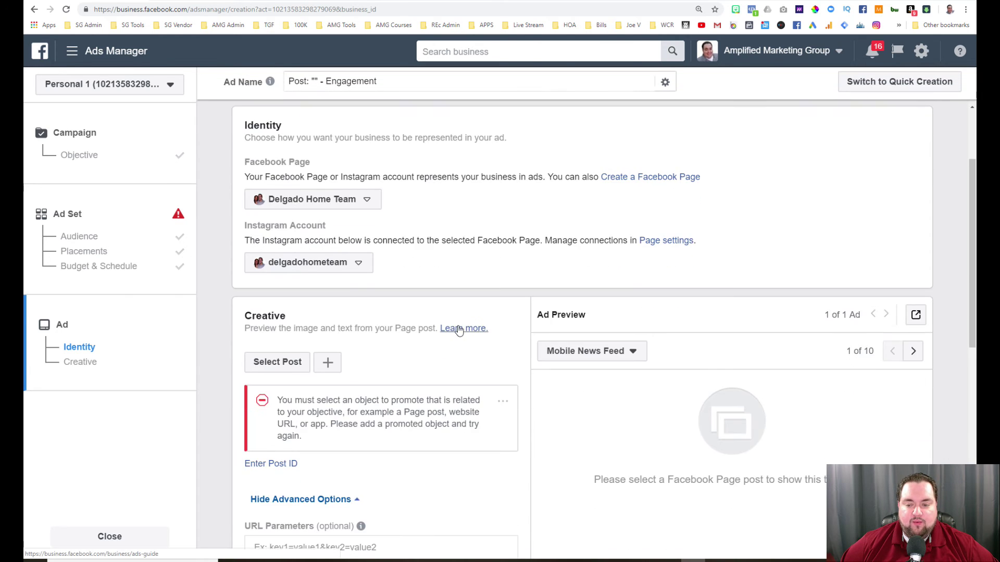
scroll(458, 330, down, 2)
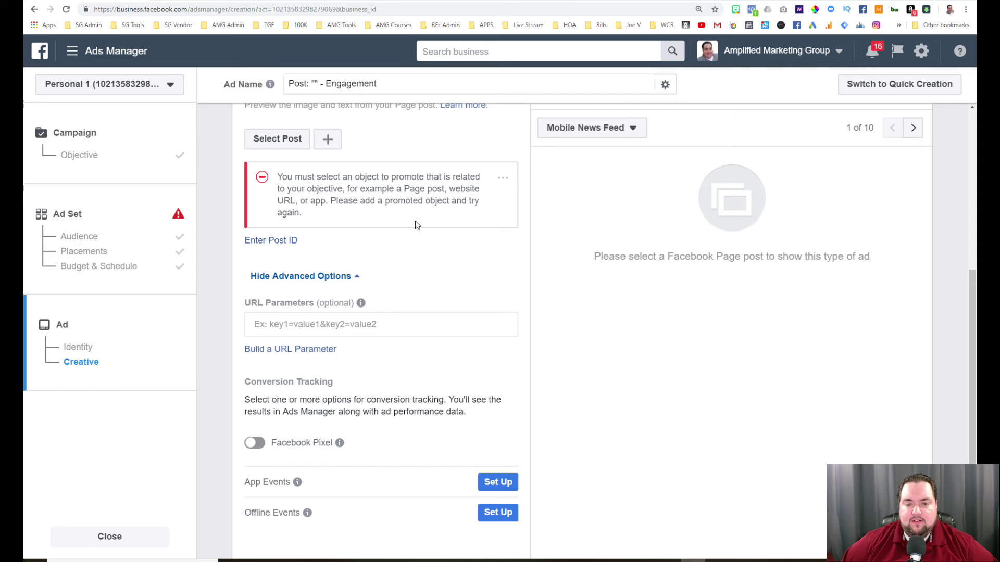
scroll(521, 276, up, 2)
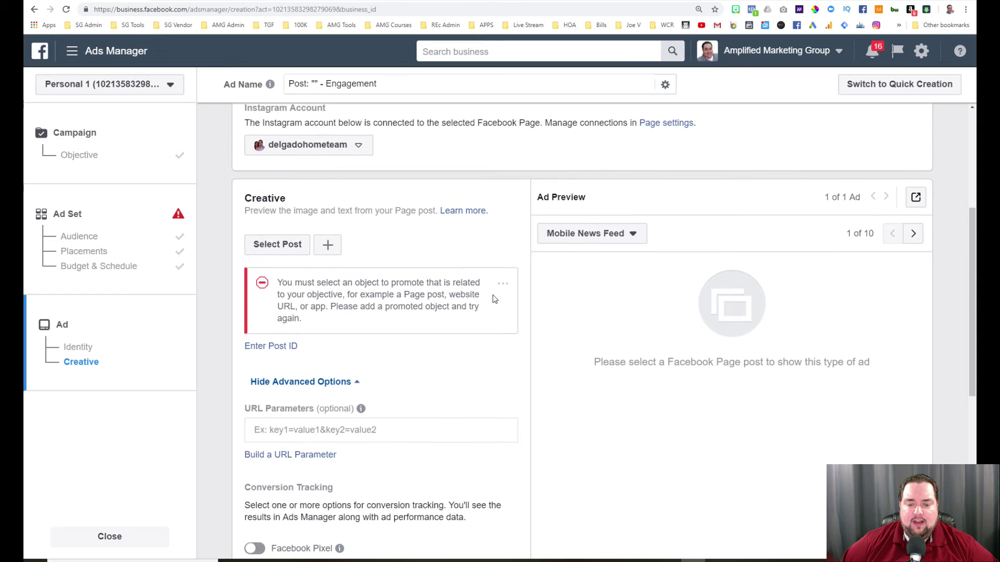
scroll(493, 295, down, 5)
scroll(494, 297, up, 3)
scroll(496, 297, up, 5)
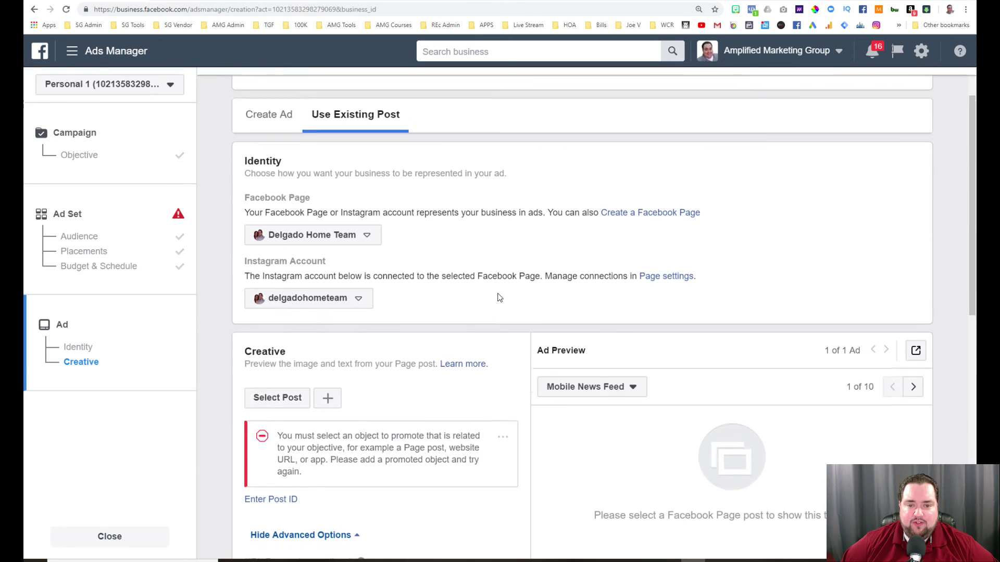
click(265, 161)
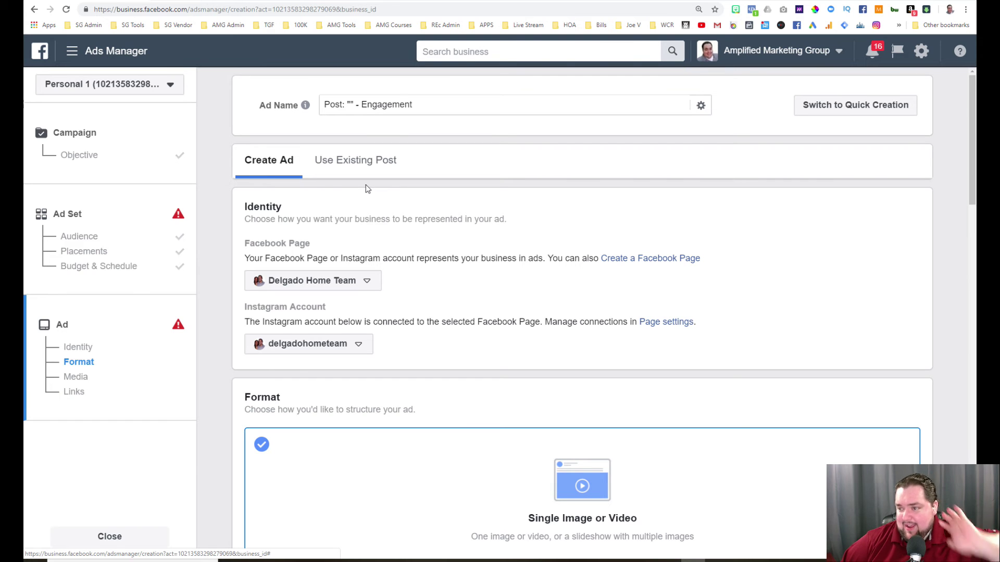
Keep the Single Image or Video format for the ad.
scroll(482, 231, down, 3)
scroll(485, 233, down, 4)
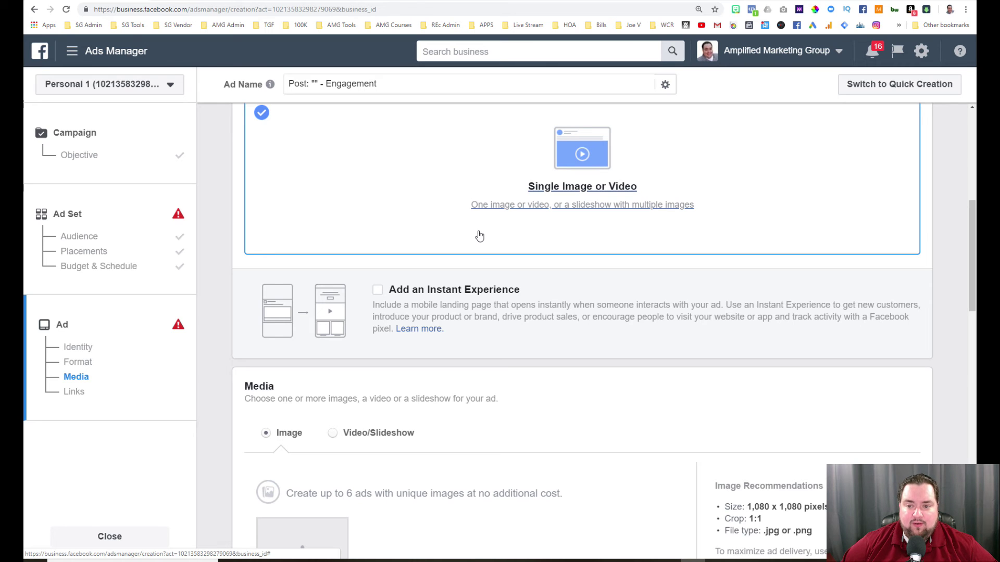
scroll(480, 233, up, 2)
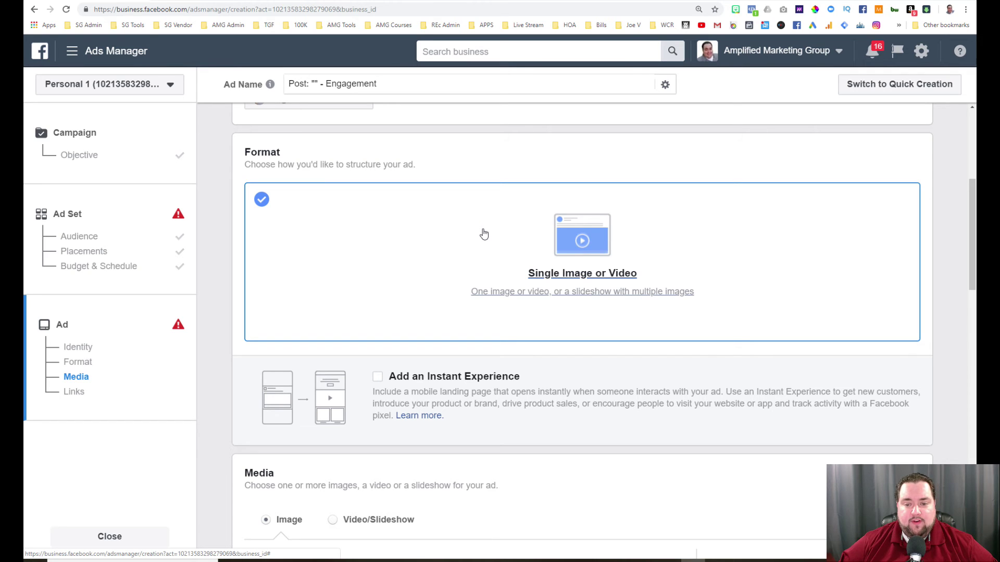
click(565, 260)
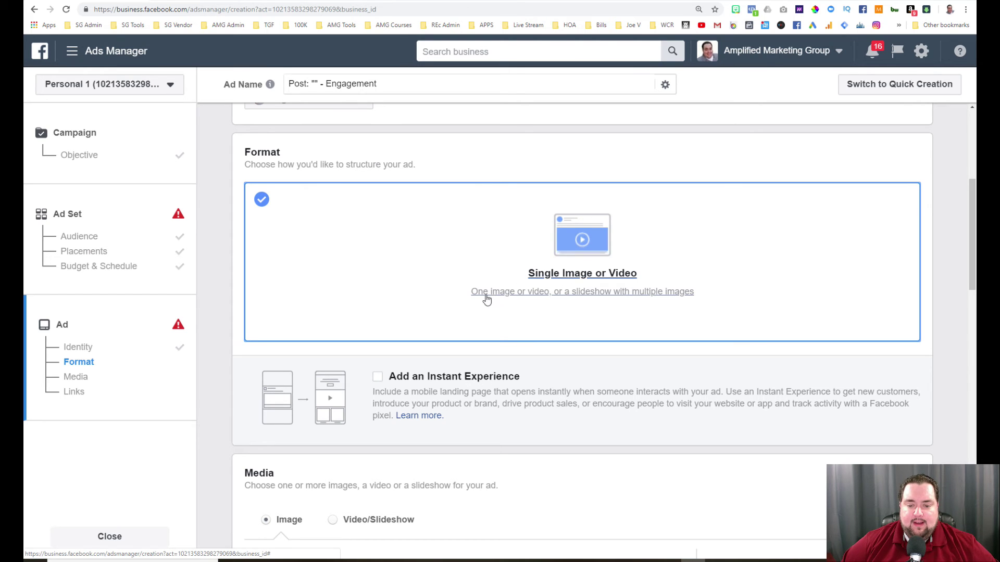
Open the Upload images file picker from the Media section.
scroll(489, 305, down, 3)
scroll(488, 299, down, 3)
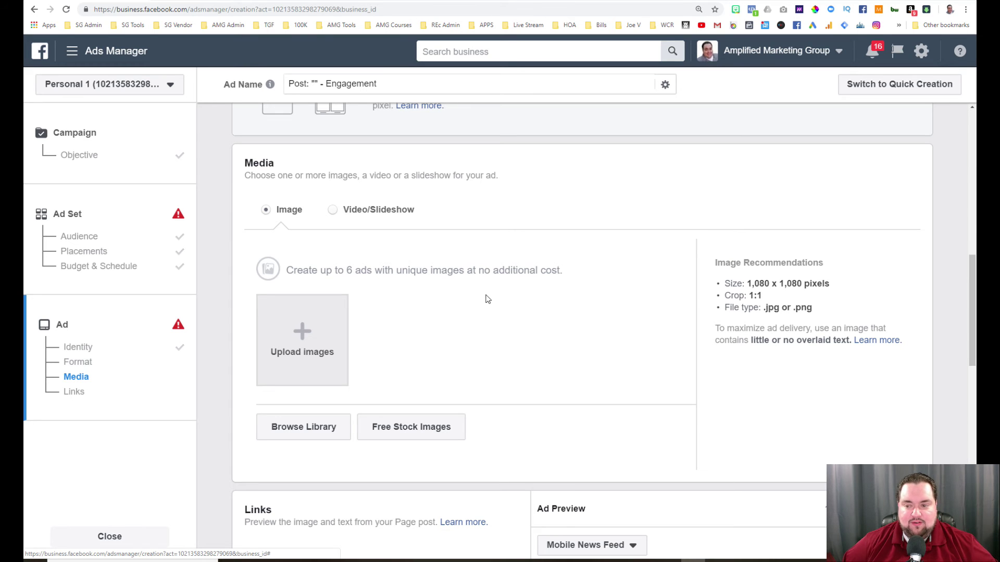
scroll(487, 299, down, 1)
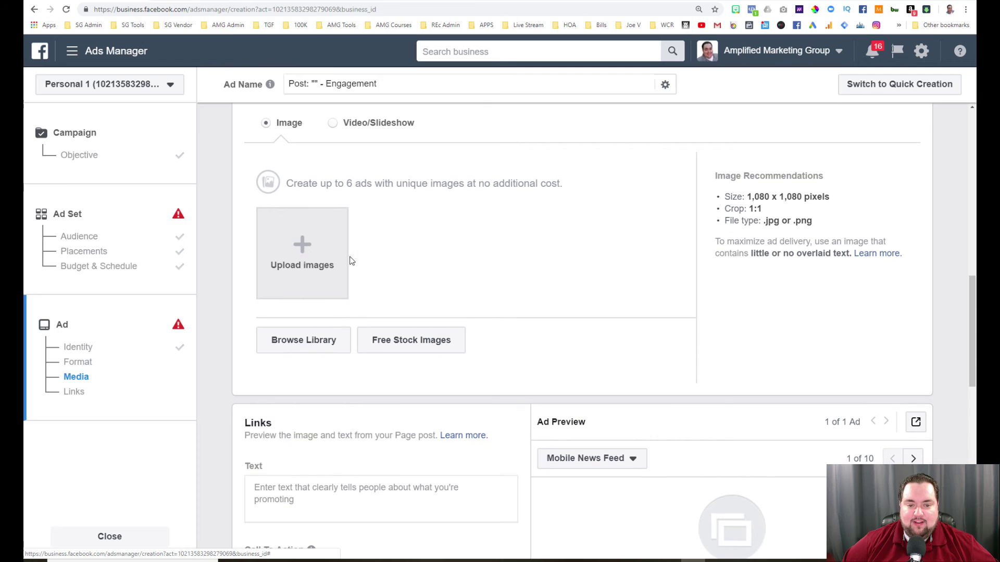
click(302, 247)
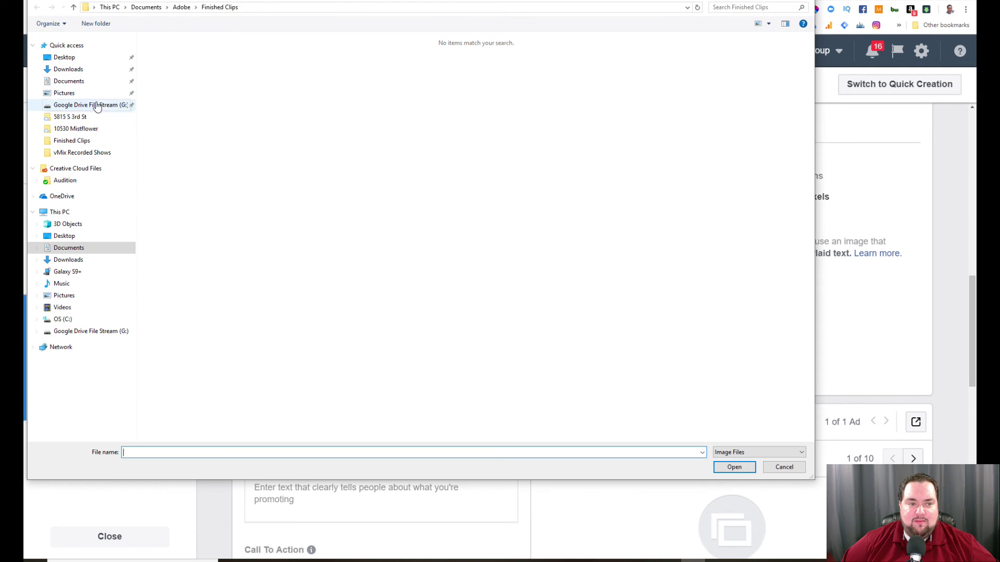
Try uploading Untitled design (11) from Downloads, which is rejected as too small.
click(67, 69)
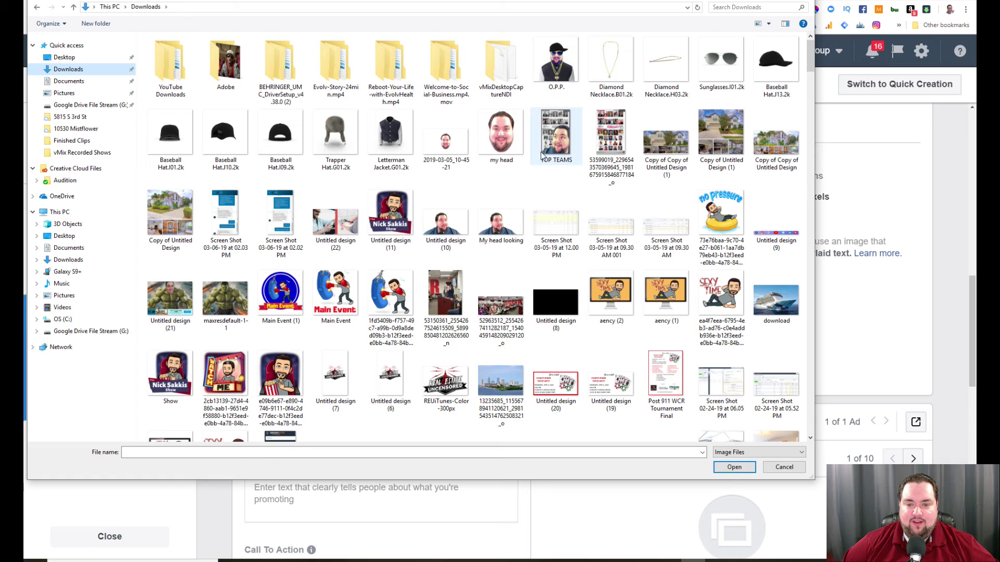
click(401, 214)
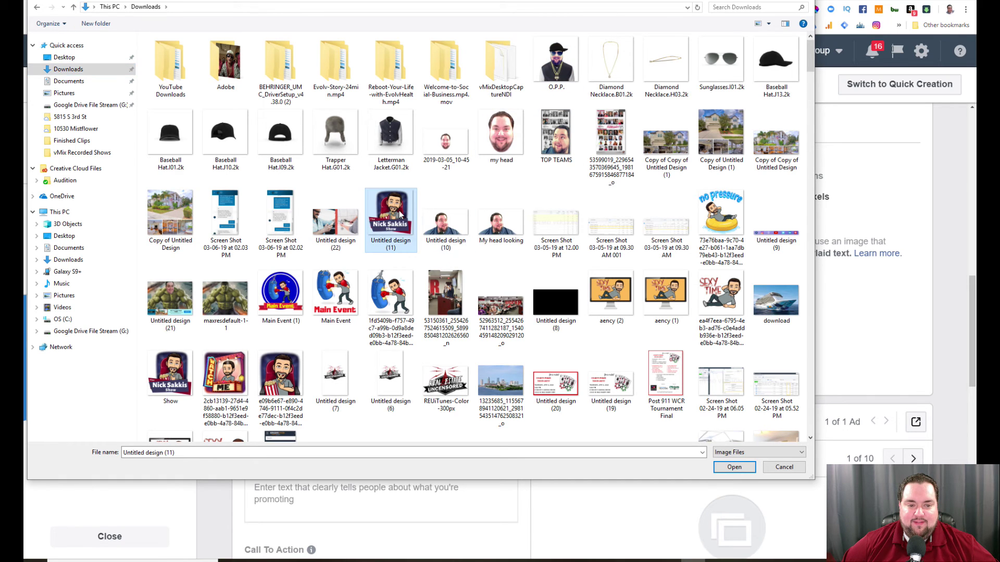
click(734, 467)
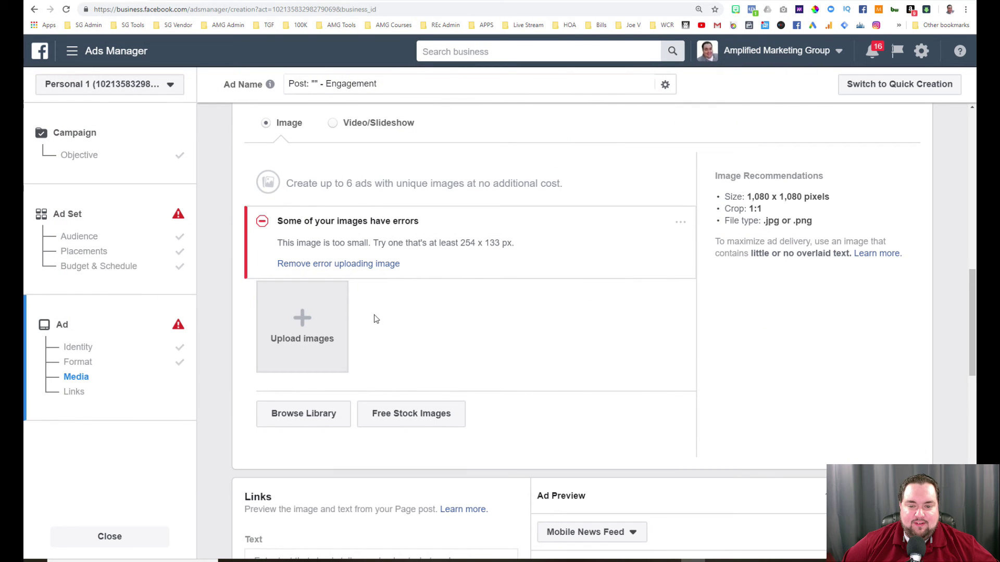
Upload the TOP TEAMS image from Downloads as the ad photo instead.
click(303, 336)
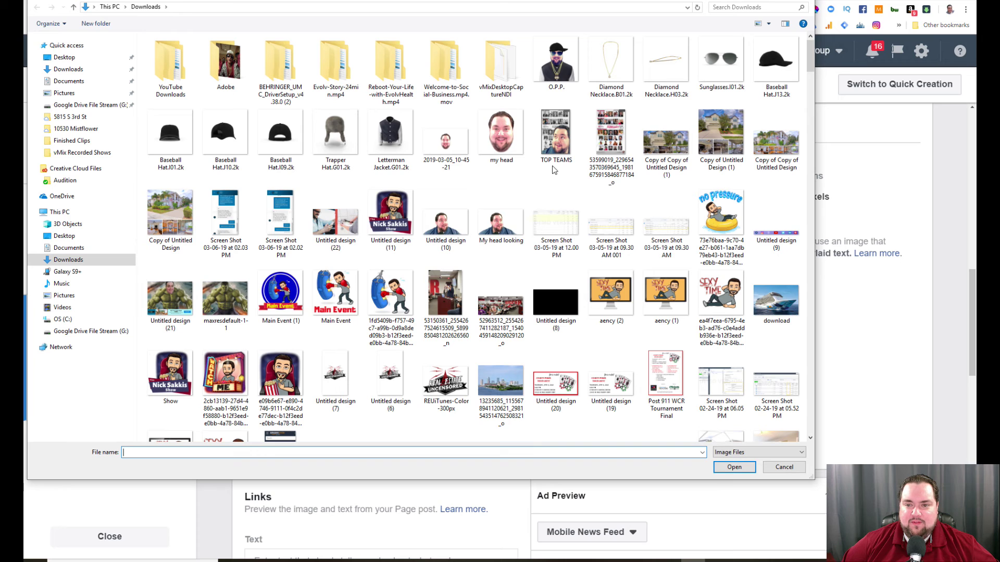
click(557, 140)
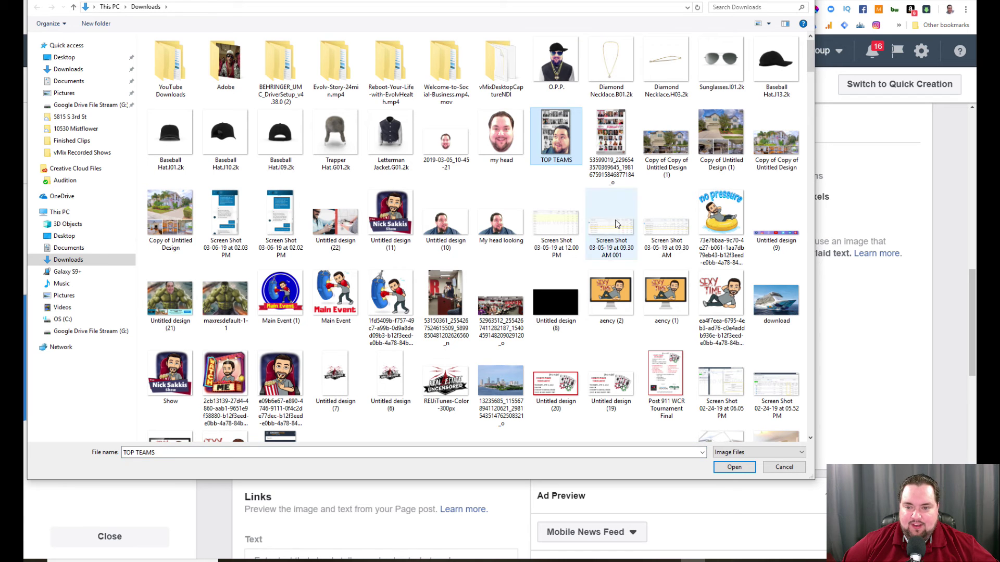
click(734, 467)
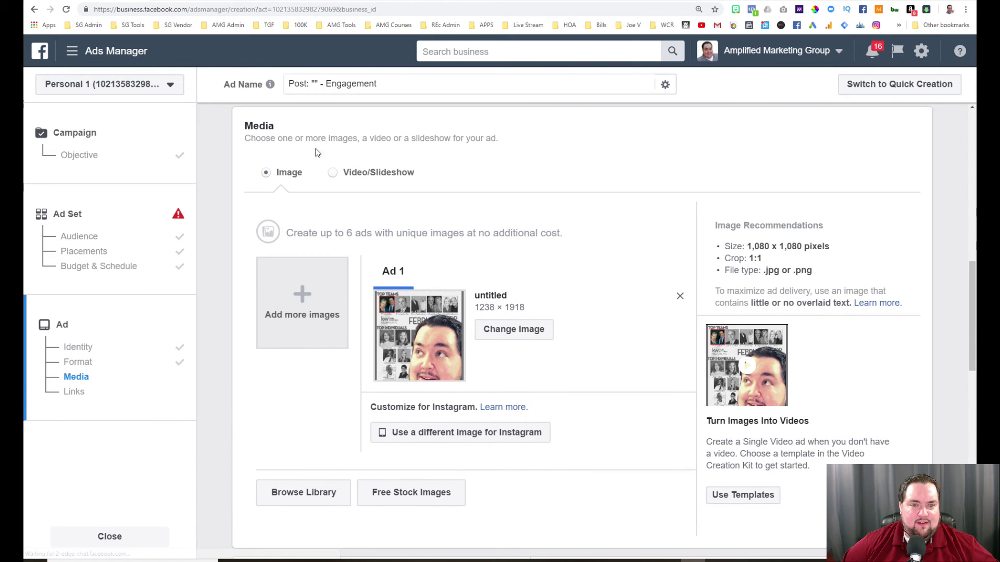
Under Identity, replace Delgado Home Team with the Amplified Marketing Group Facebook Page.
scroll(333, 186, up, 10)
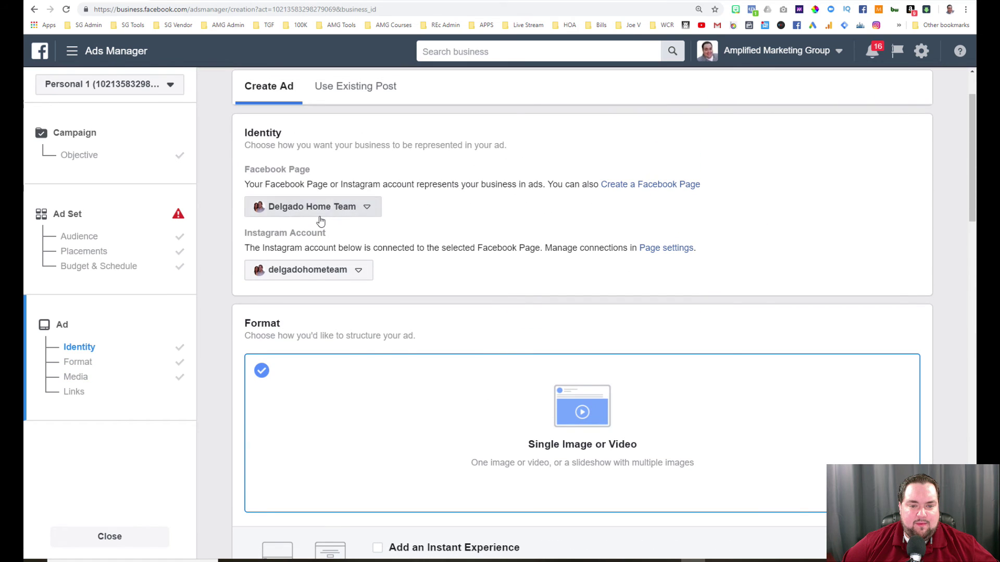
click(319, 210)
click(308, 267)
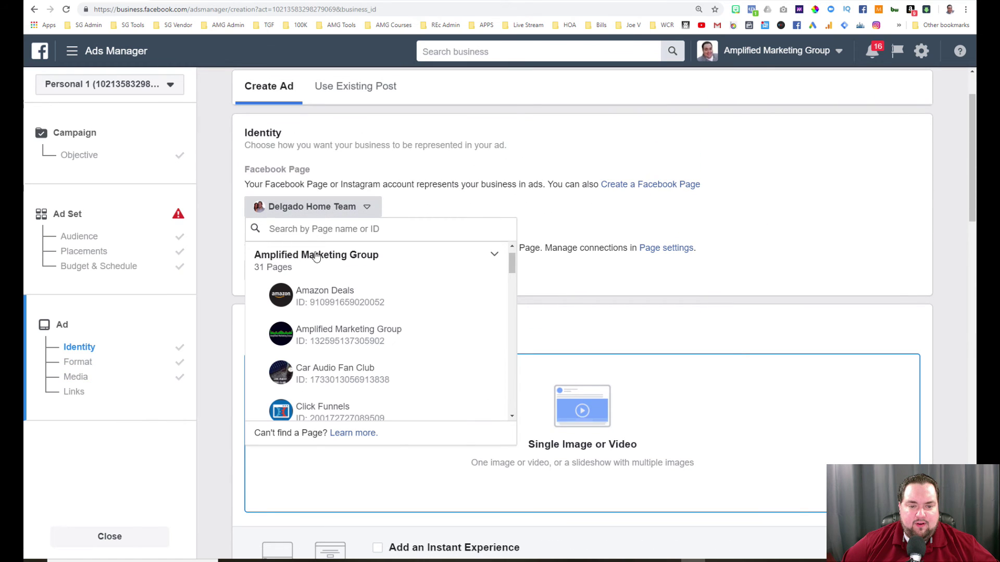
click(328, 334)
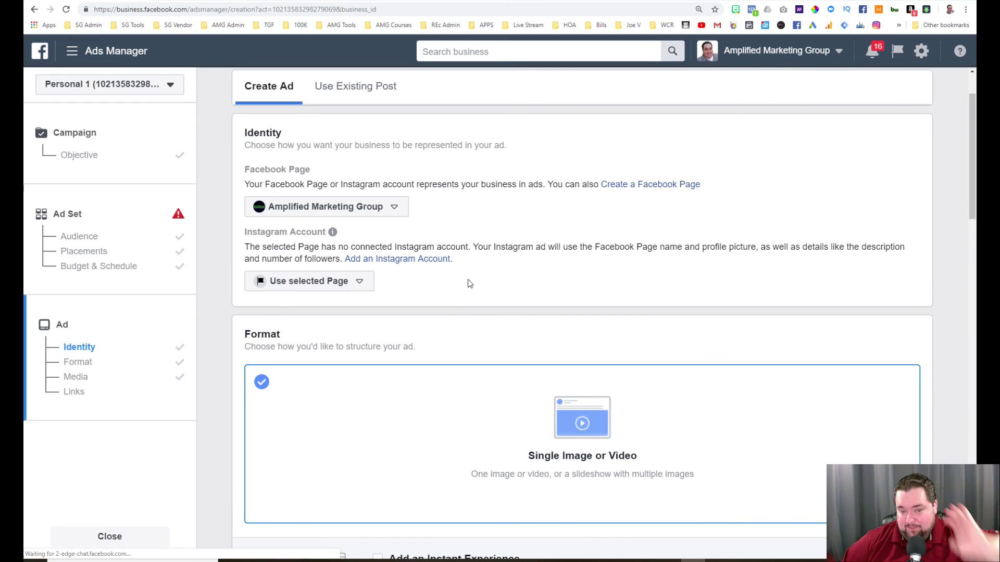
scroll(467, 279, down, 9)
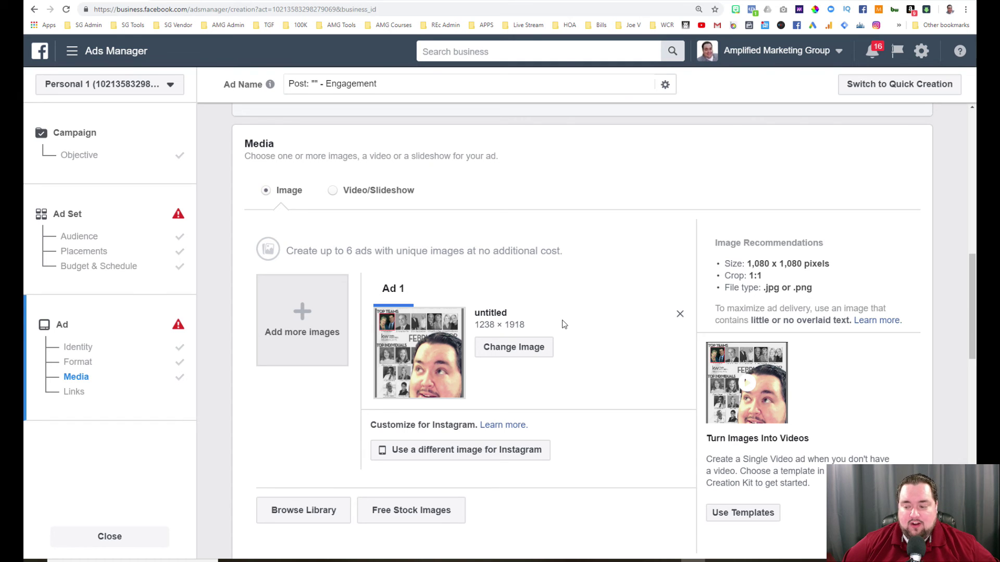
scroll(588, 325, down, 2)
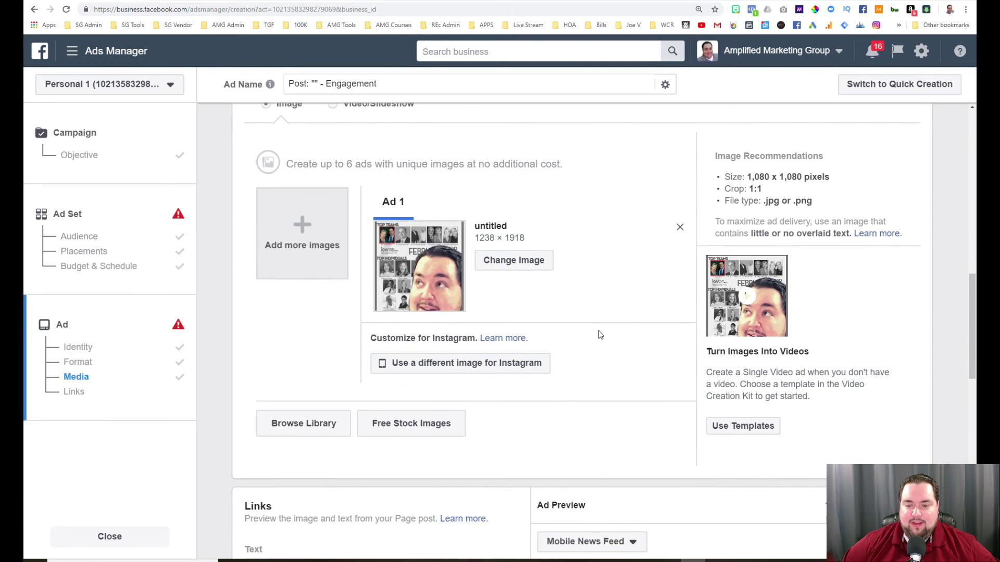
scroll(552, 319, down, 8)
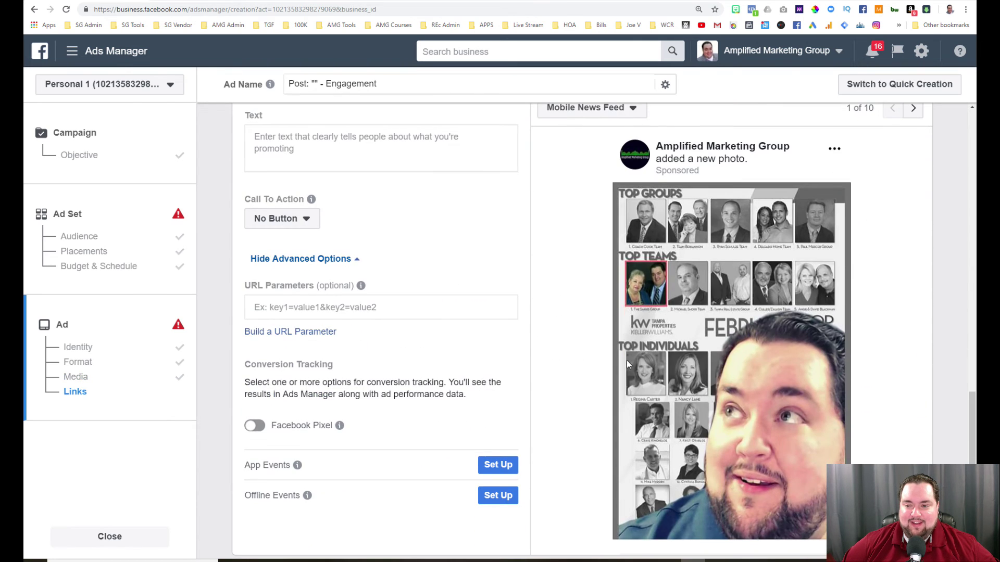
scroll(658, 315, down, 1)
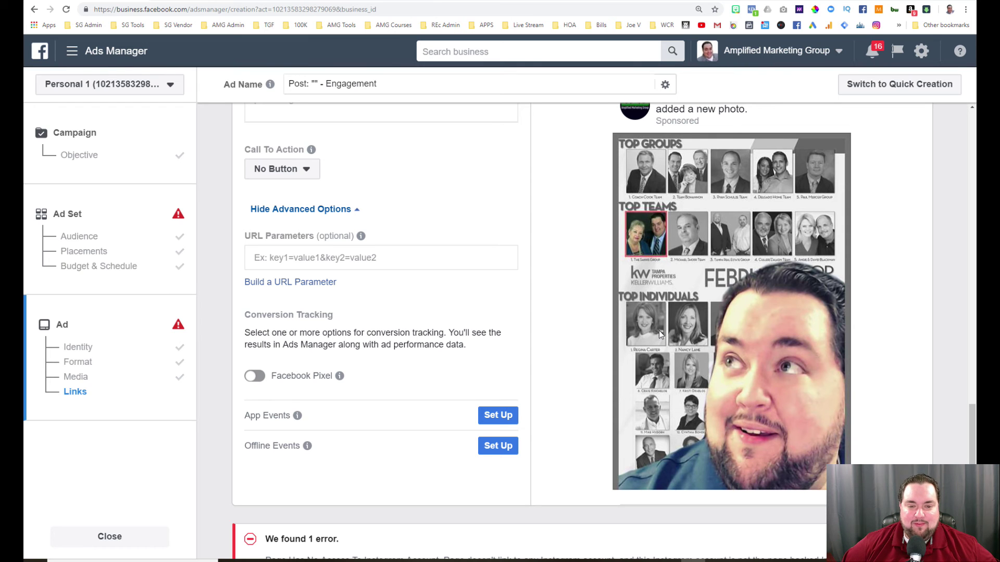
scroll(527, 291, up, 3)
scroll(531, 321, up, 7)
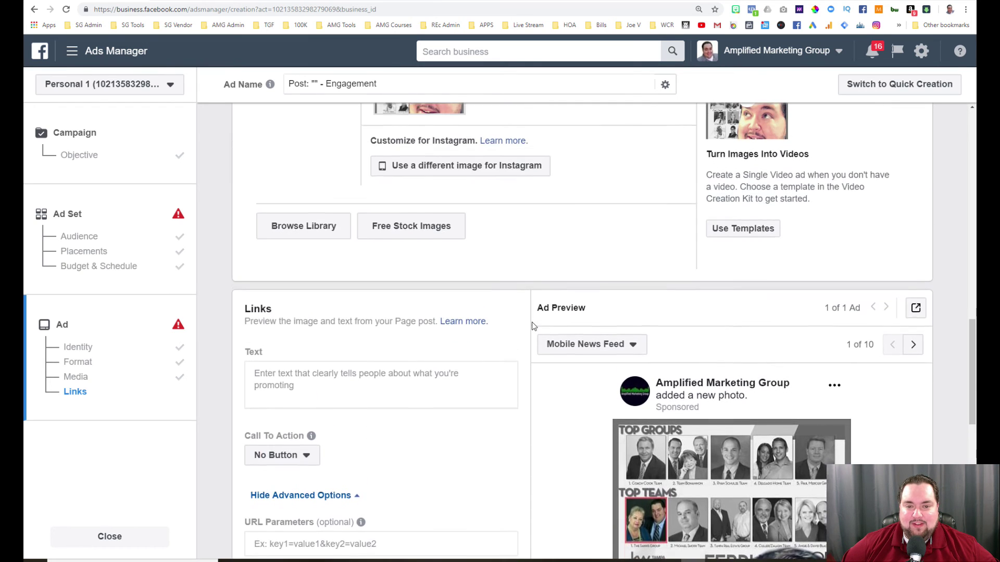
scroll(532, 326, down, 2)
scroll(532, 329, down, 7)
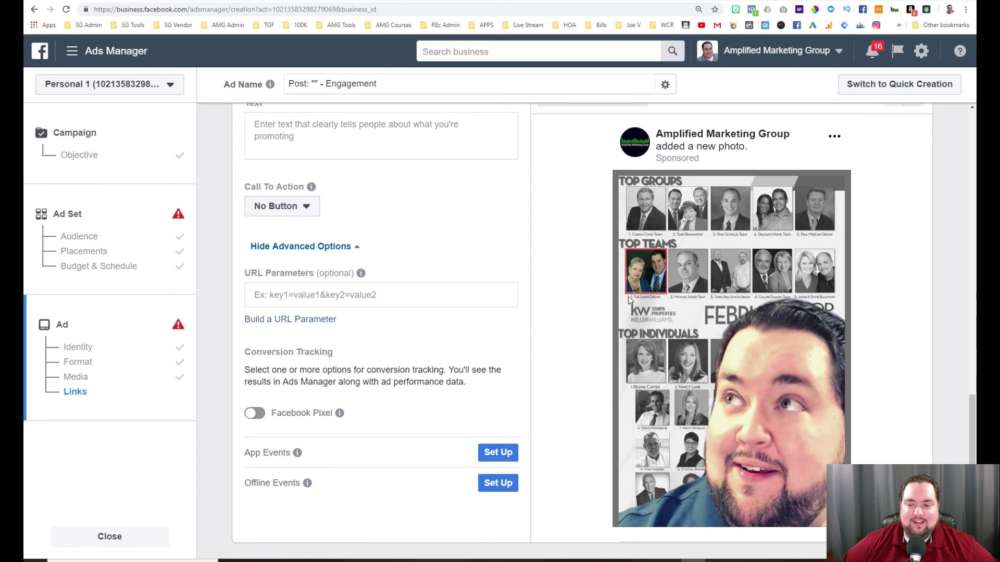
scroll(704, 366, down, 1)
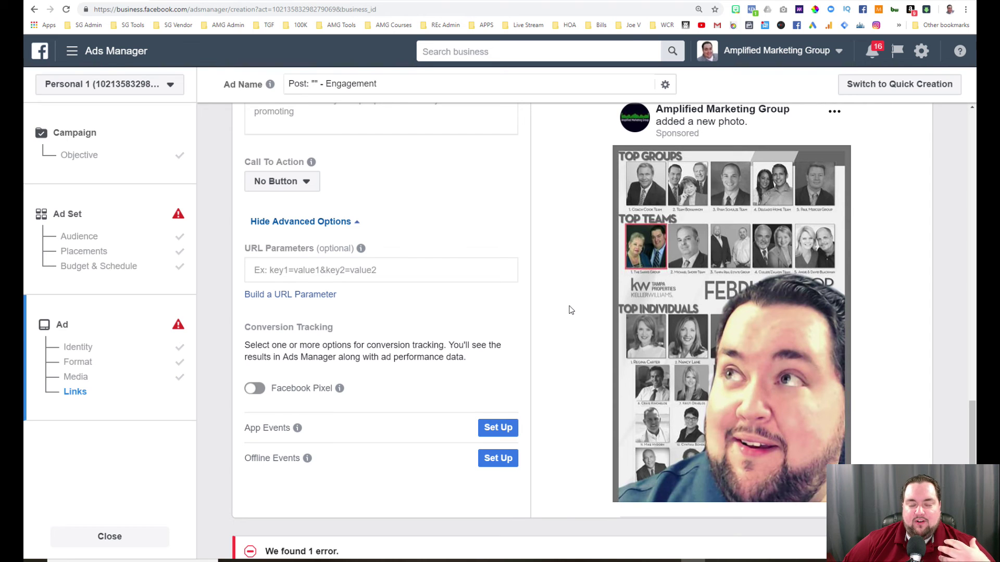
scroll(571, 310, up, 1)
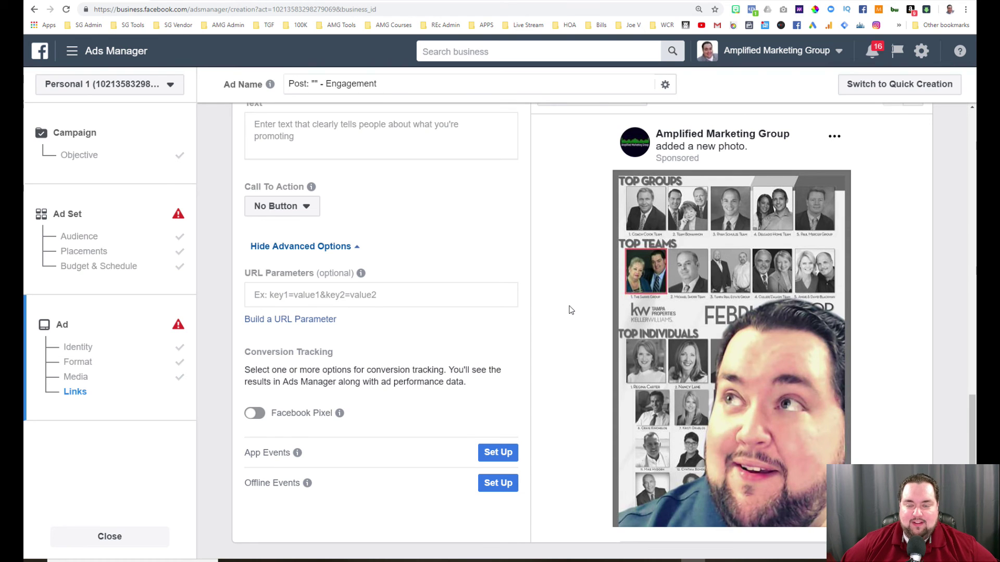
scroll(570, 310, up, 1)
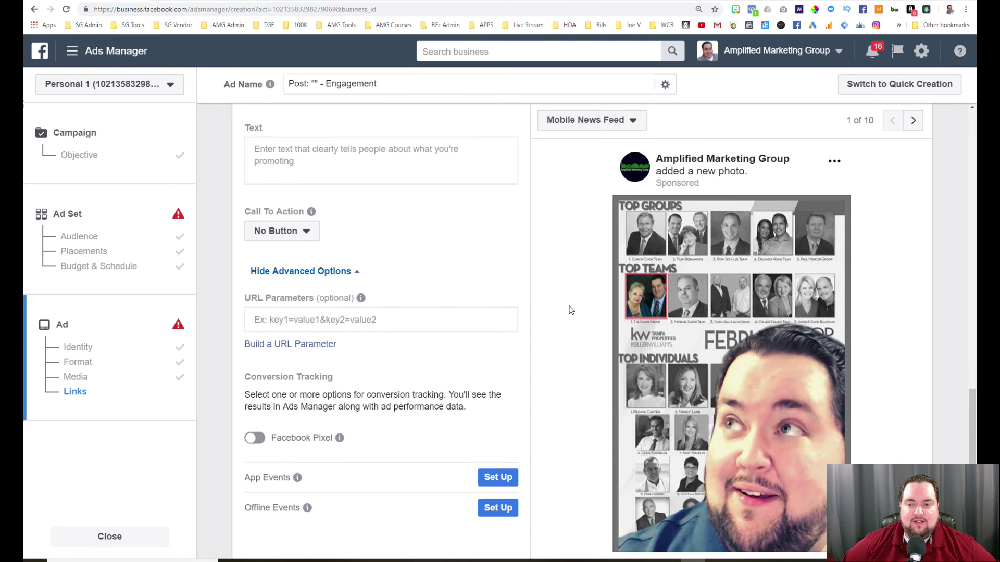
scroll(565, 308, up, 3)
Enter 'look at me mom we are number 1' as the ad's primary text.
click(279, 288)
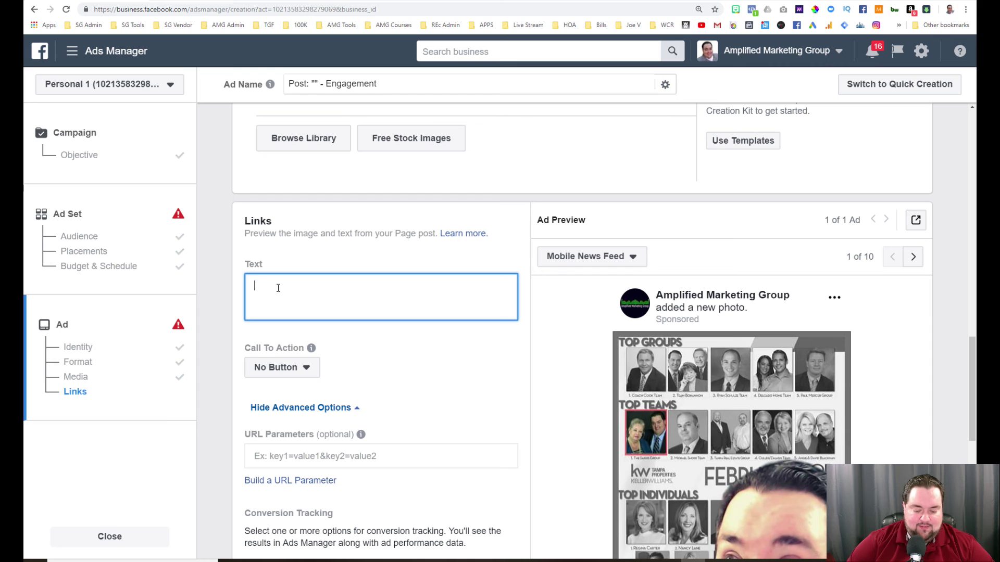
text(look at me me)
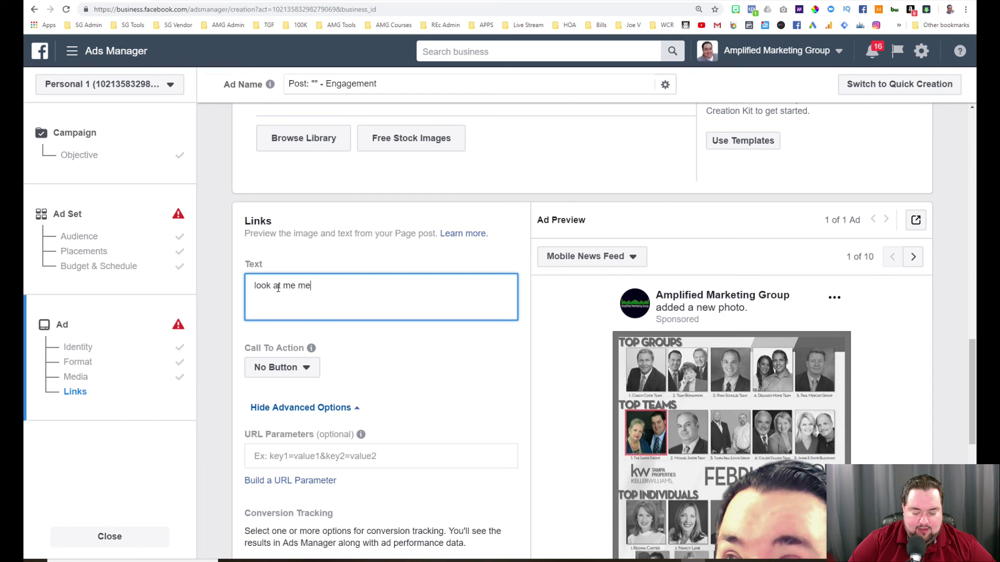
key(BackSpace)
text(om w)
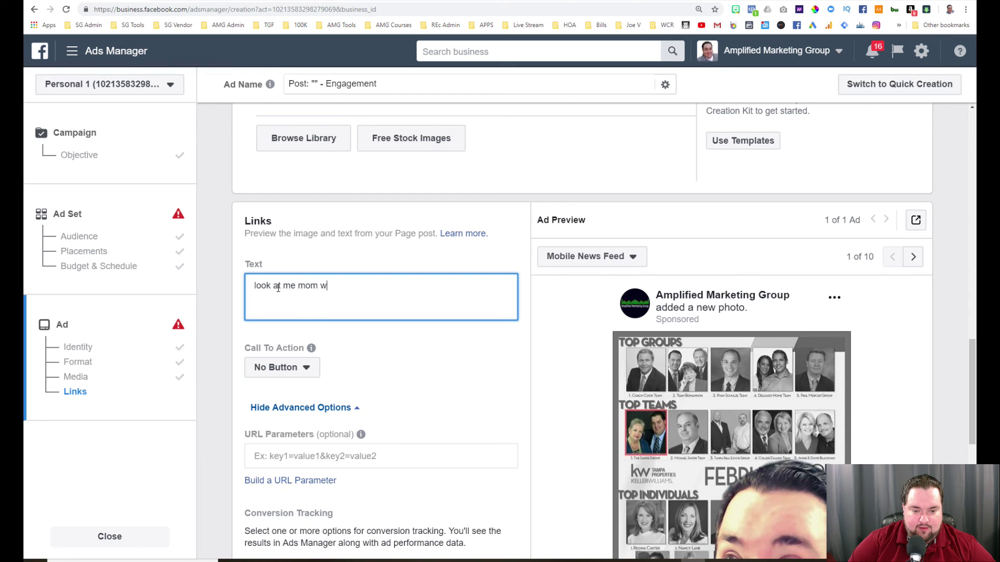
text(e are nu)
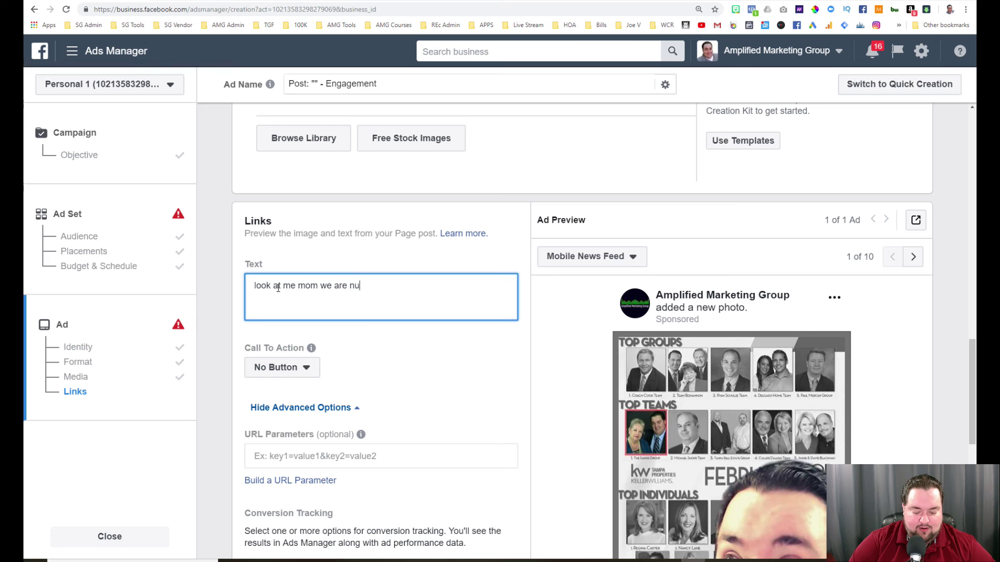
text(mber 1)
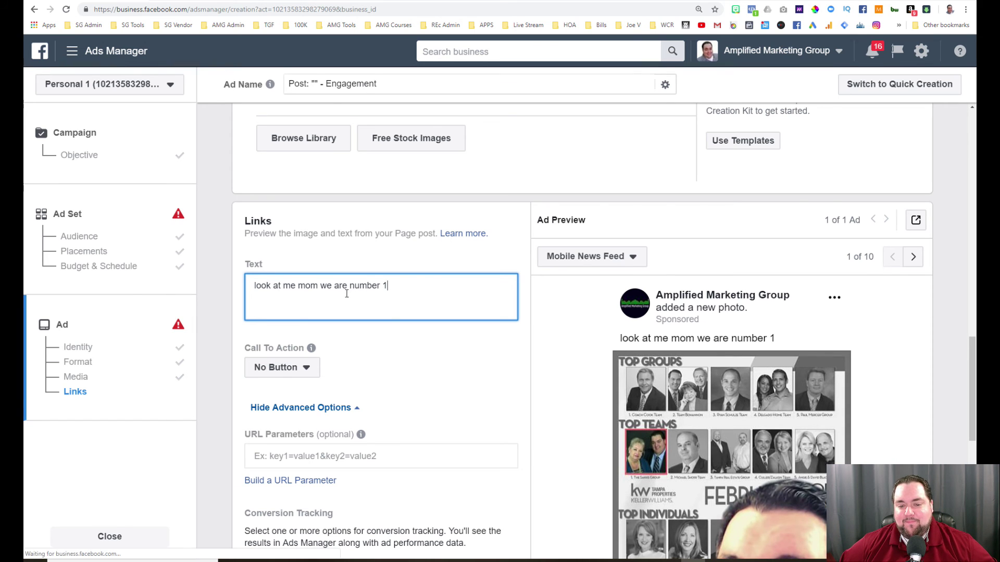
scroll(488, 341, down, 1)
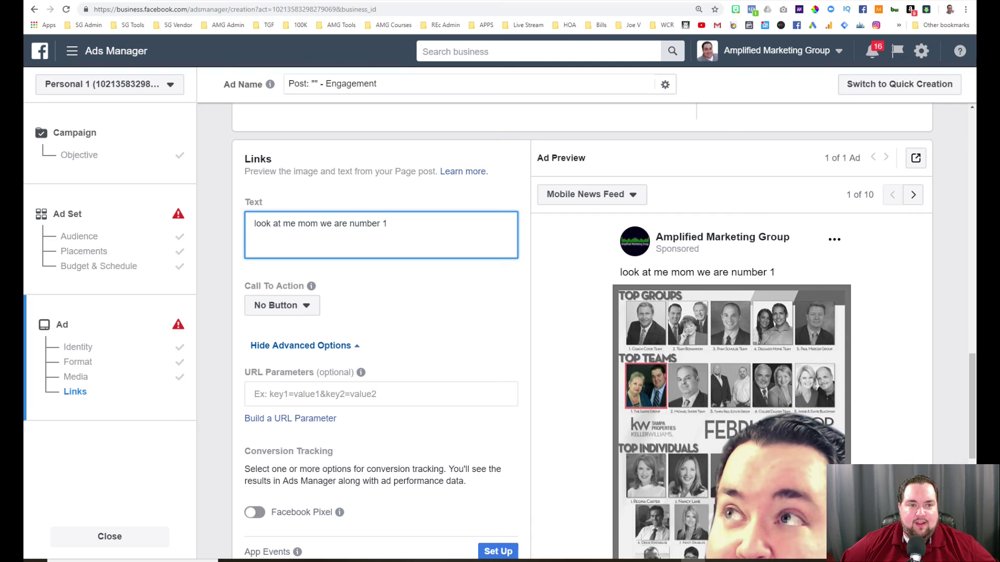
click(175, 4)
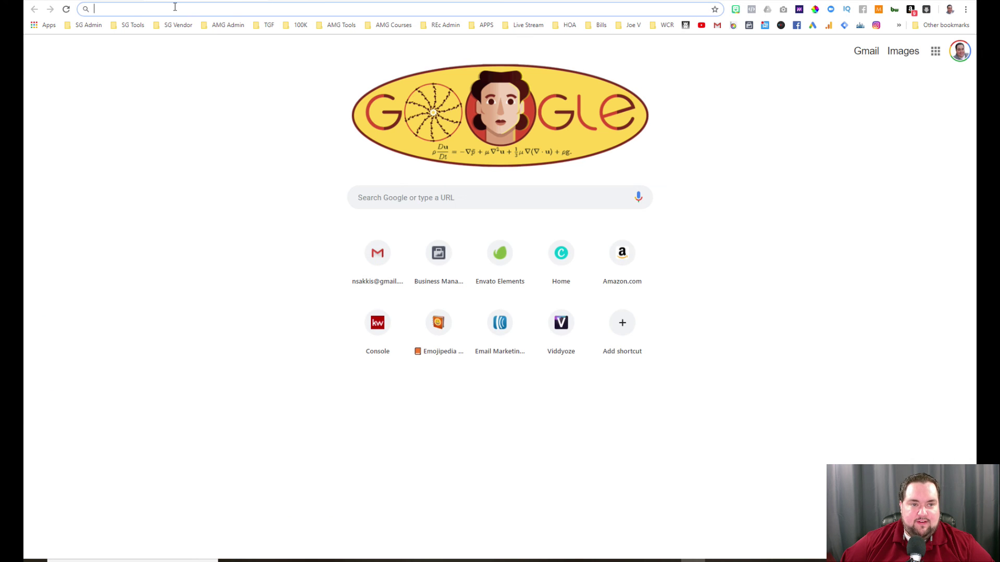
Copy the Grinning Face emoji from Emojipedia's Smileys & People category, then return to Ads Manager.
text(ojipedia.org)
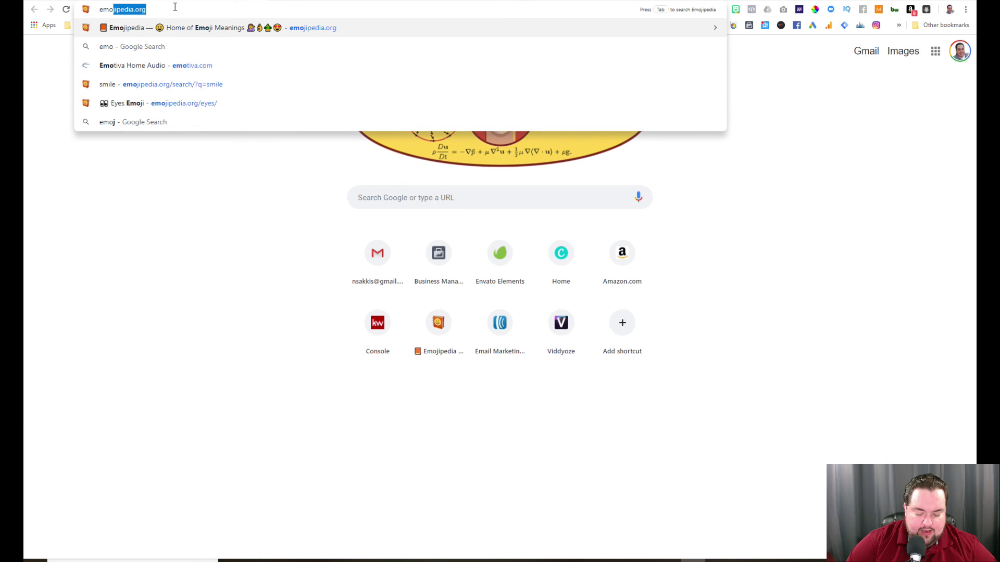
key(Return)
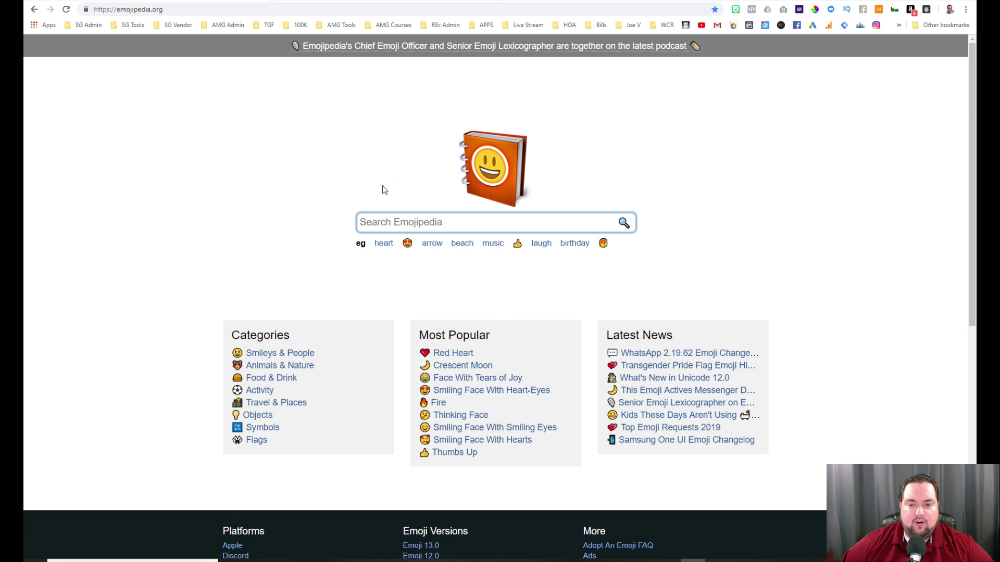
click(290, 352)
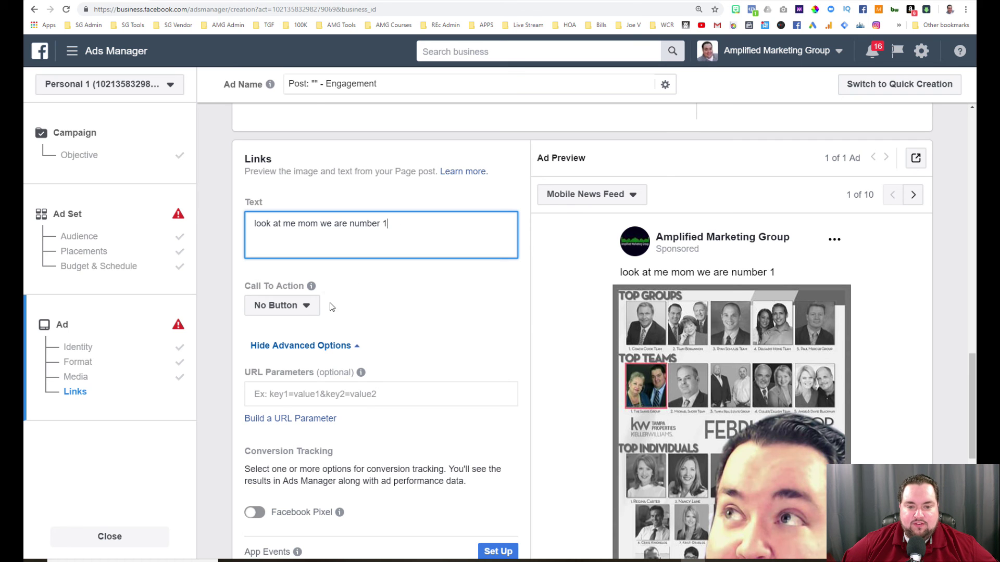
key(ctrl+Tab)
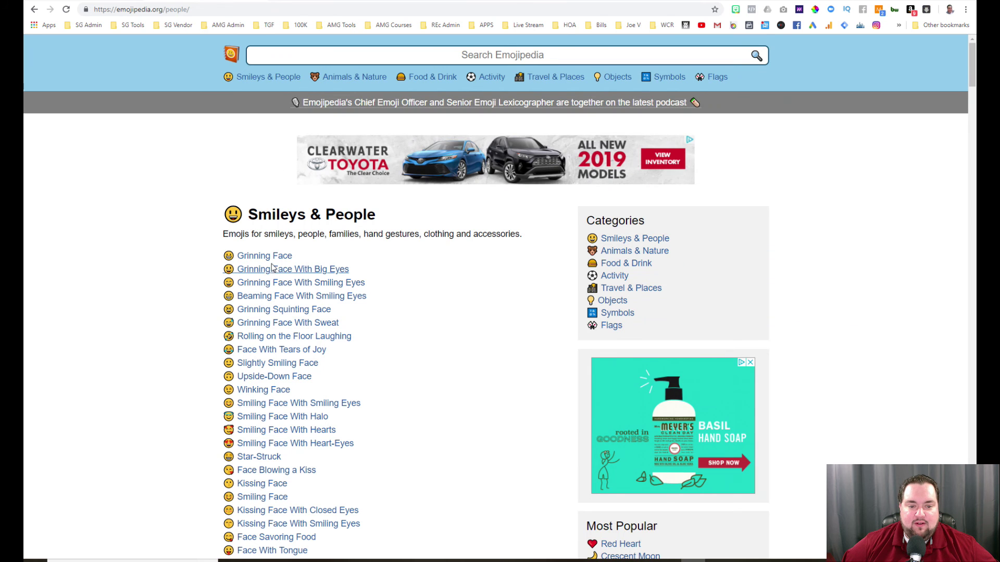
click(266, 257)
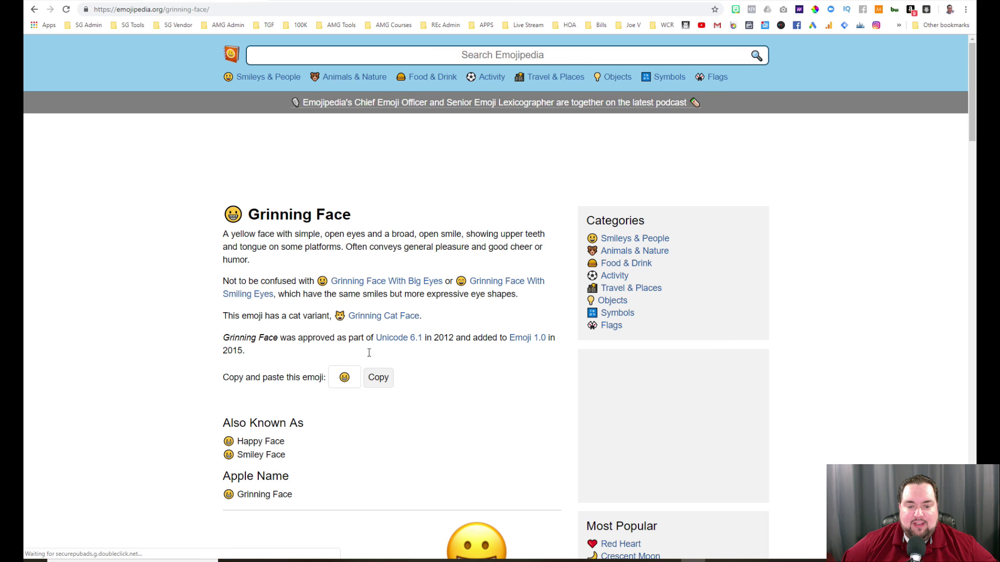
click(379, 379)
key(ctrl+shift+Tab)
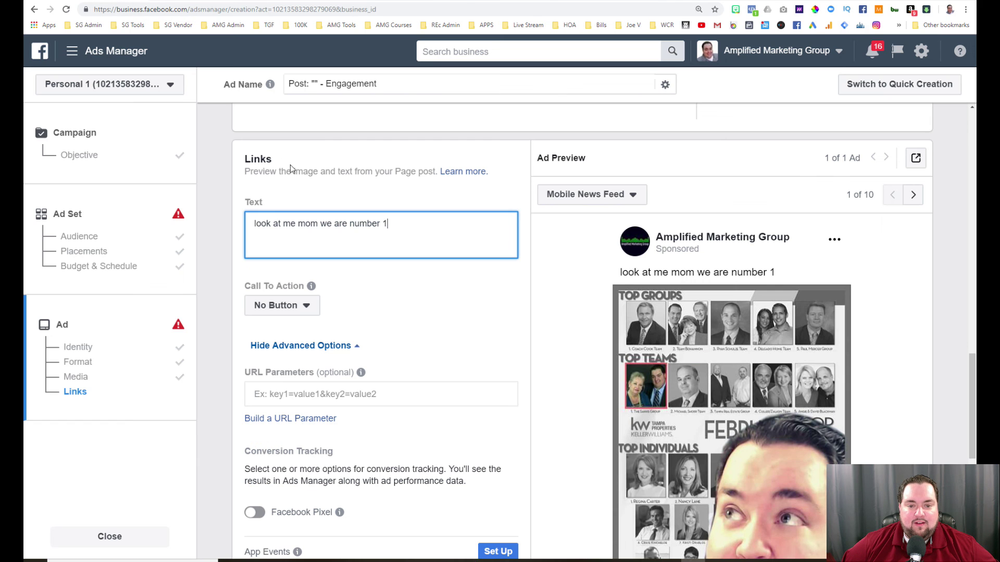
Paste the grinning face emoji before 'look at me mom we are number 1' in the ad text.
right_click(254, 221)
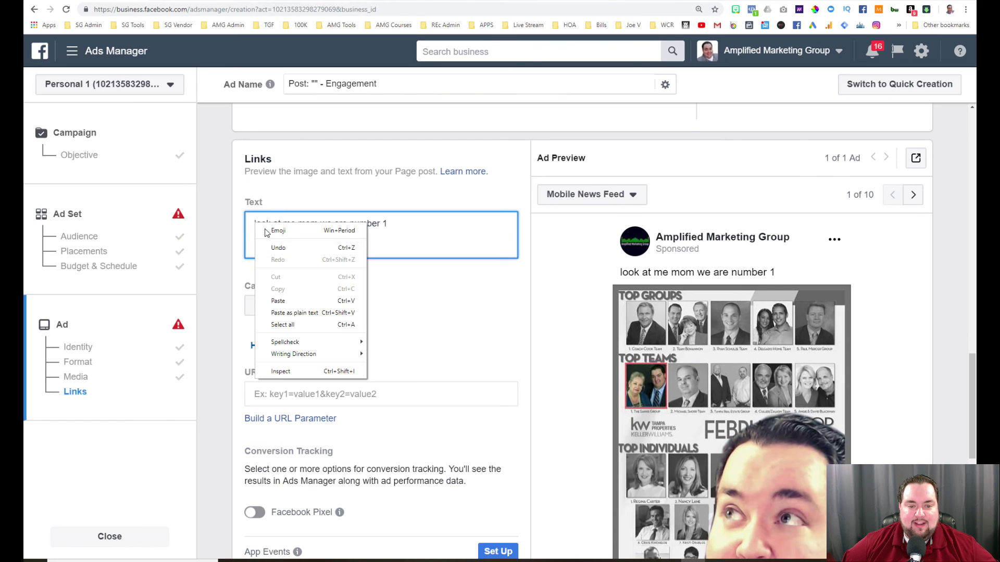
click(284, 300)
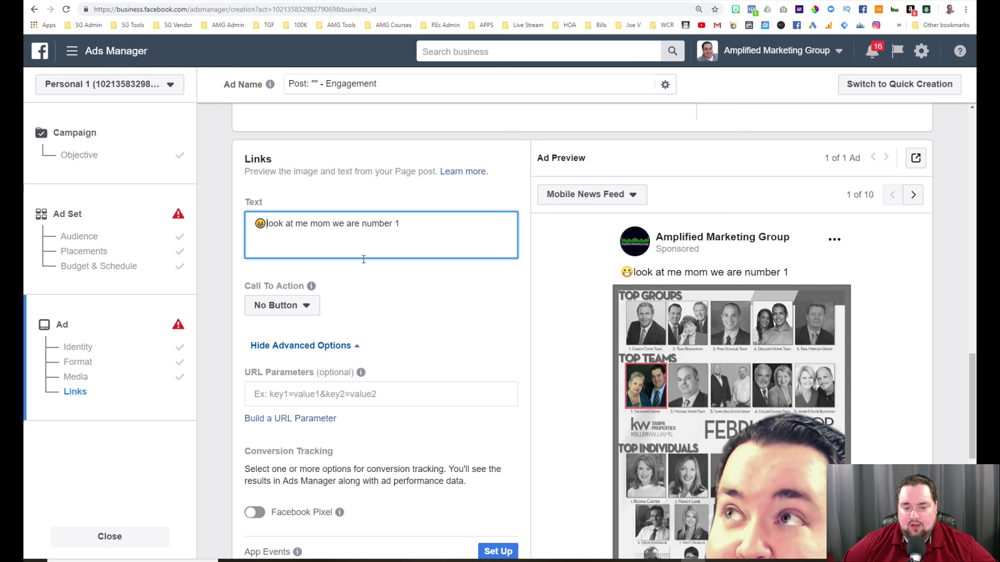
scroll(394, 271, down, 1)
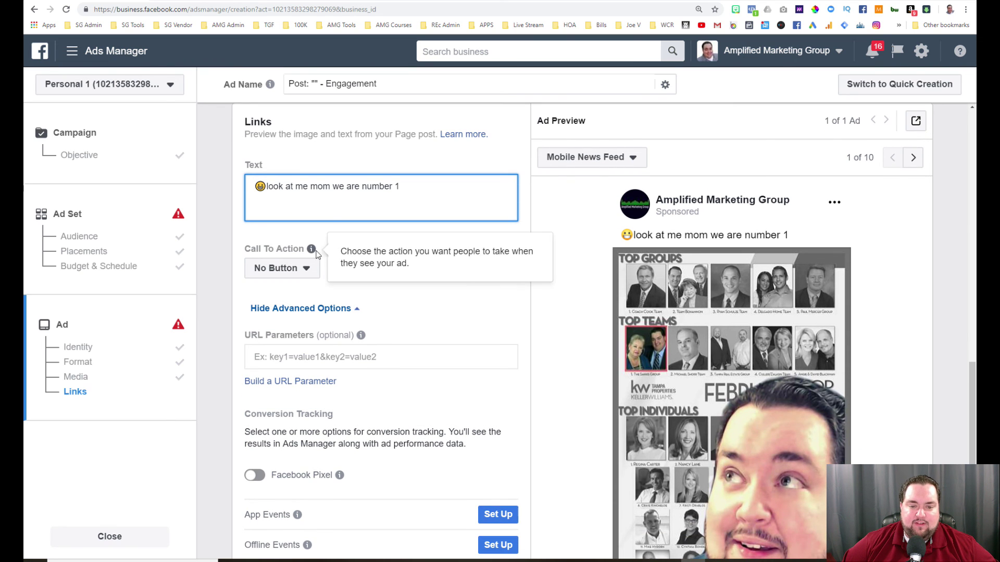
click(314, 273)
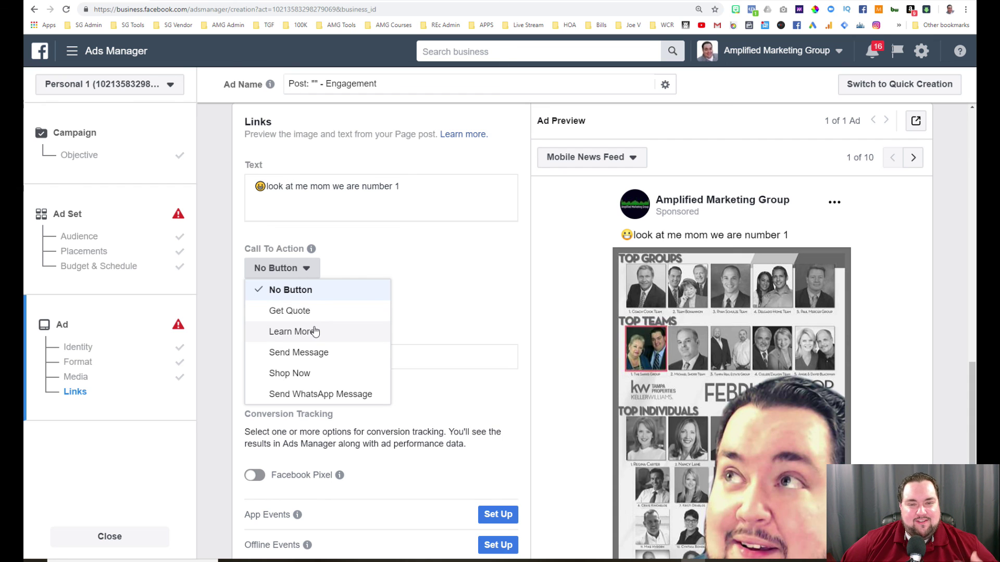
click(417, 322)
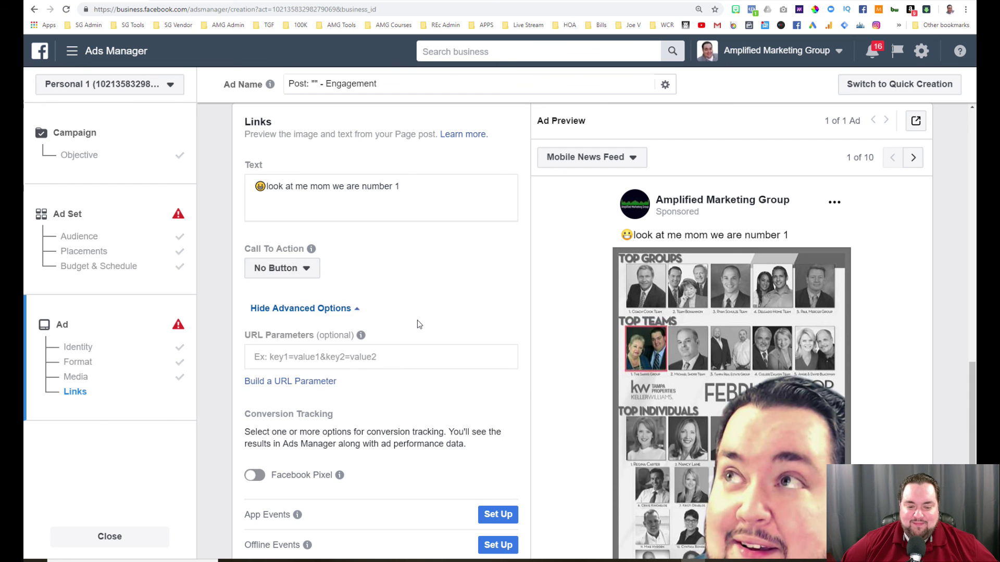
scroll(418, 321, down, 2)
scroll(418, 324, down, 2)
scroll(418, 324, down, 2)
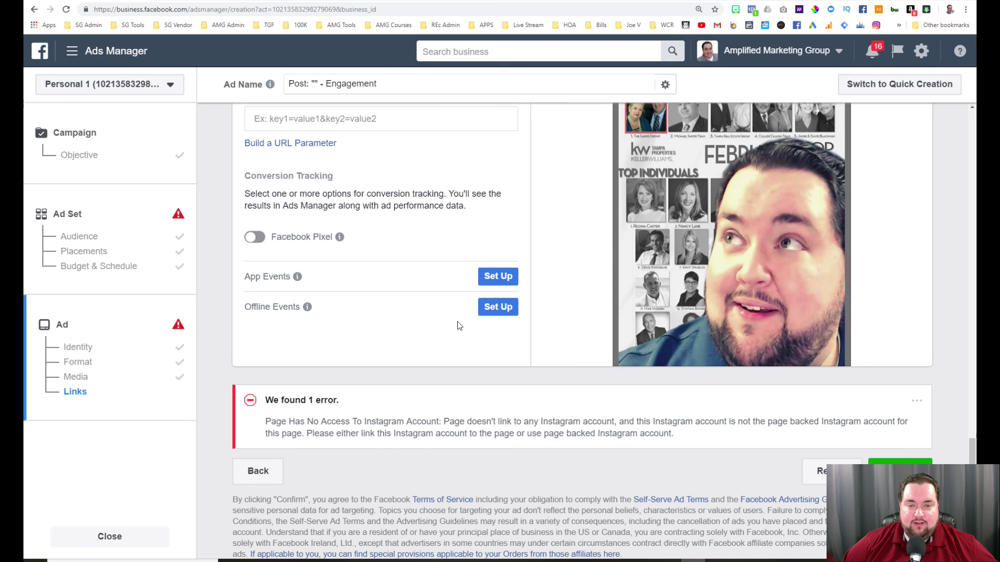
scroll(459, 324, up, 3)
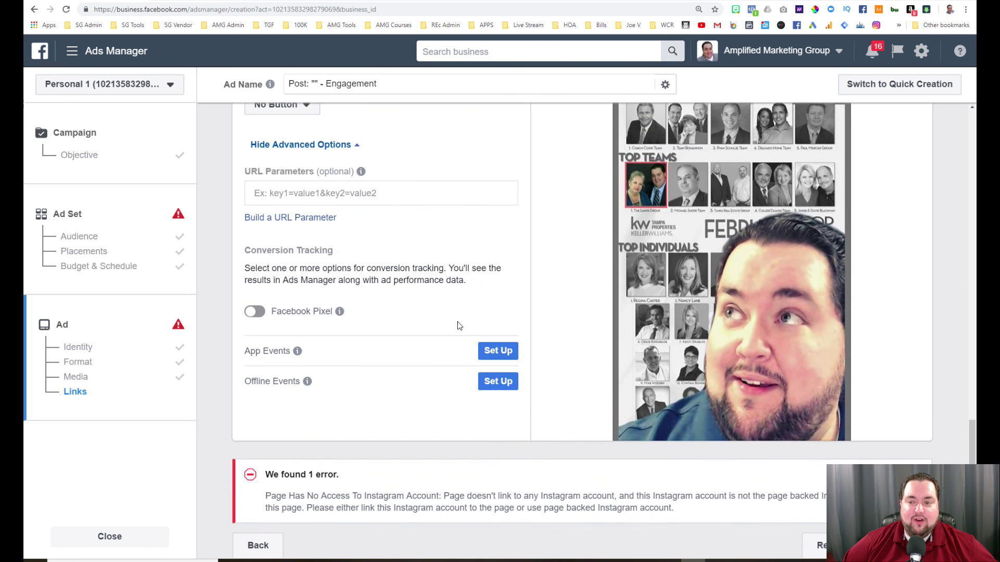